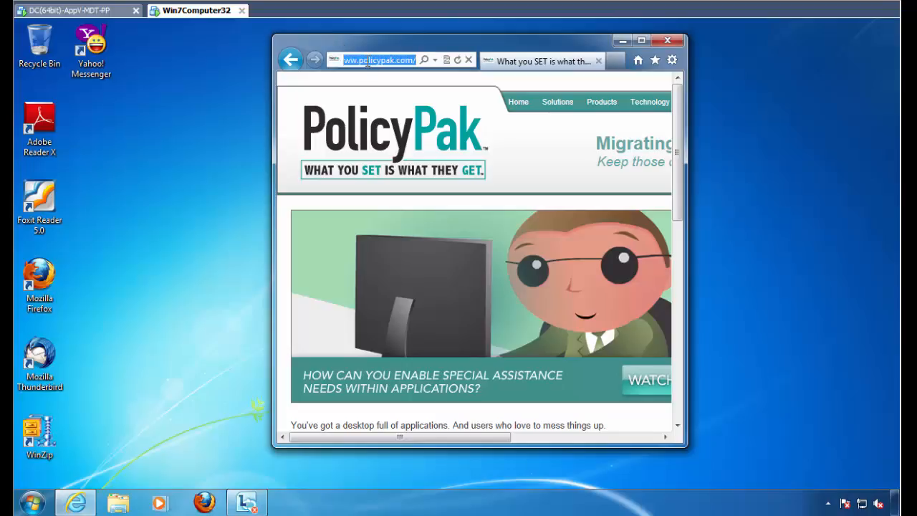
- Load the testmycam.com website and allow it to access the camera and microphone
text(www.testm...)
key(Return)
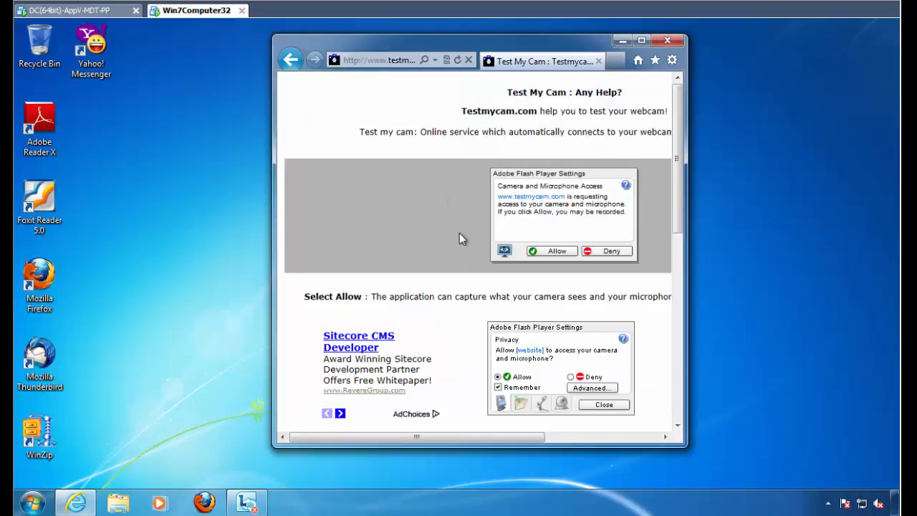
click(31, 502)
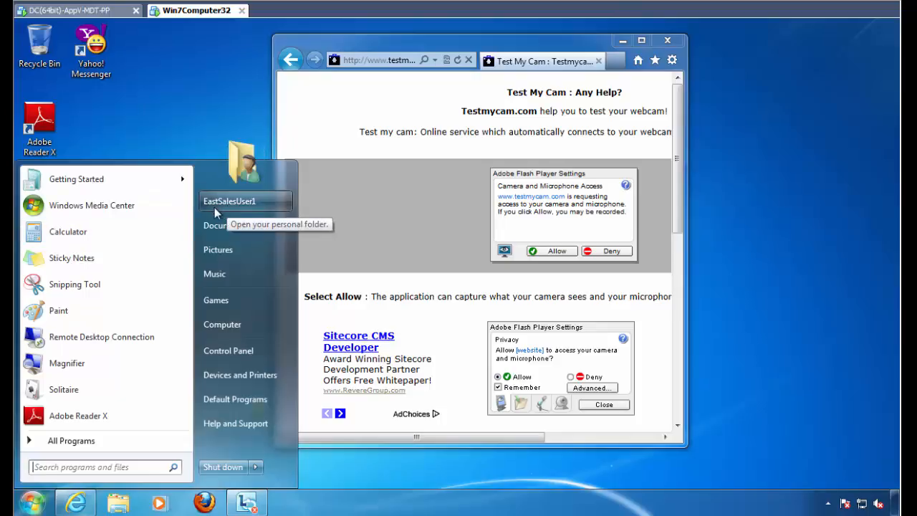
click(410, 232)
click(553, 251)
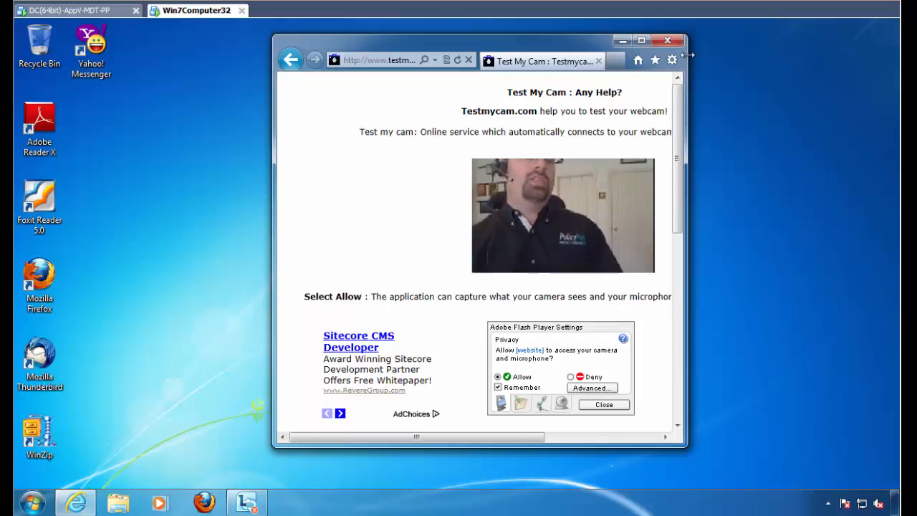
- Review the webcam page's Flash Player privacy, local storage and microphone settings, and close them
right_click(498, 217)
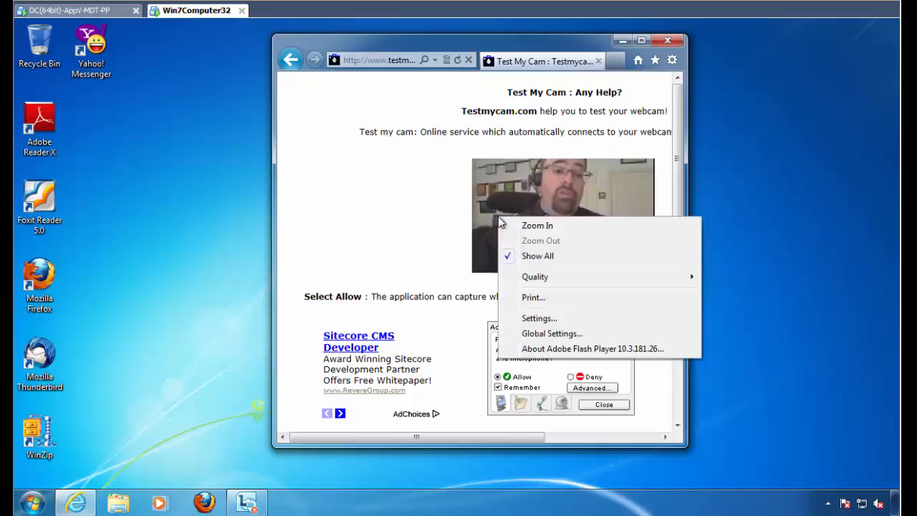
click(566, 323)
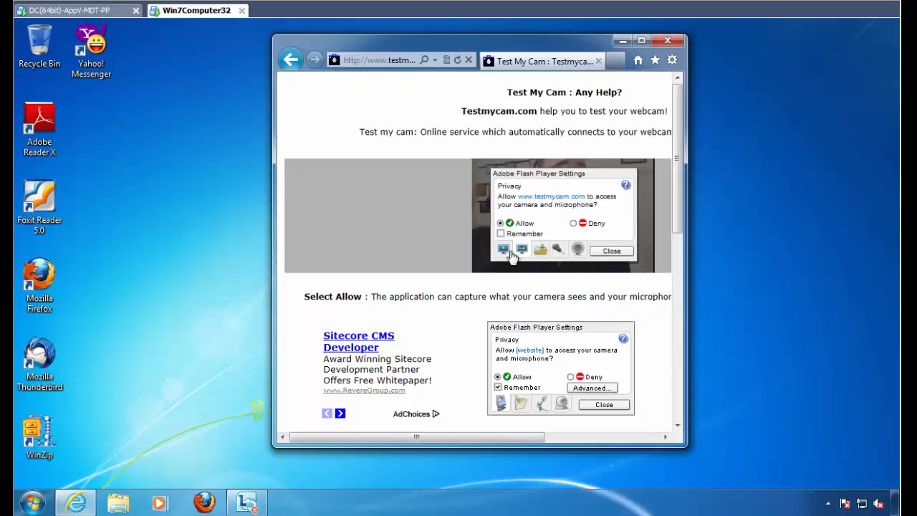
click(540, 251)
click(558, 251)
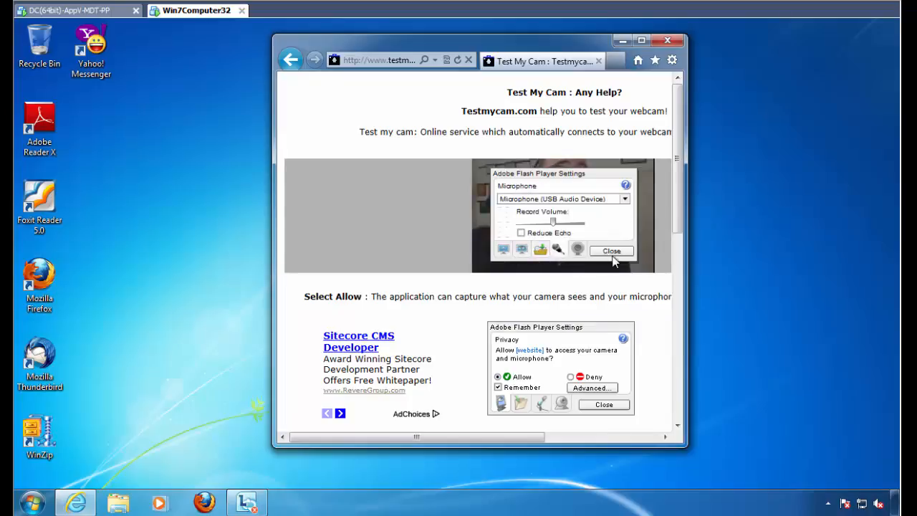
click(613, 253)
- Open the global Flash Player settings from the webcam video, allowing Windows Control Panel to launch
right_click(539, 220)
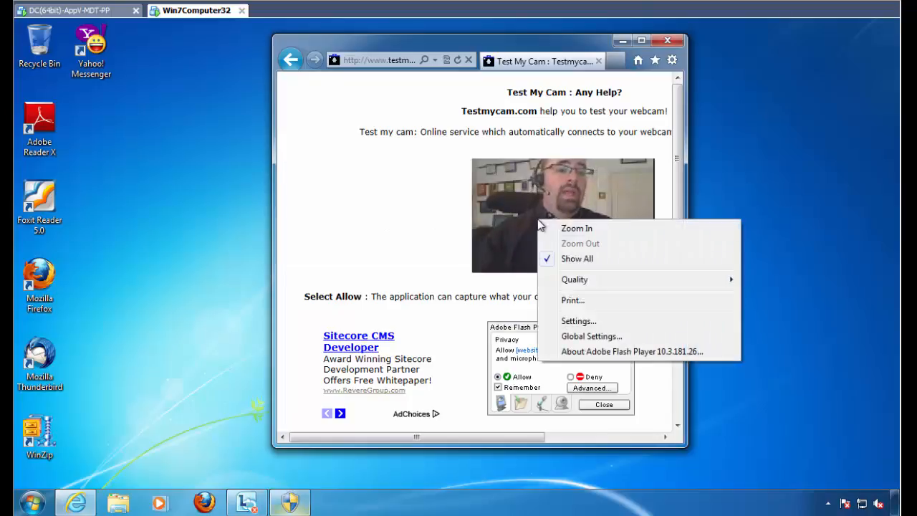
click(610, 336)
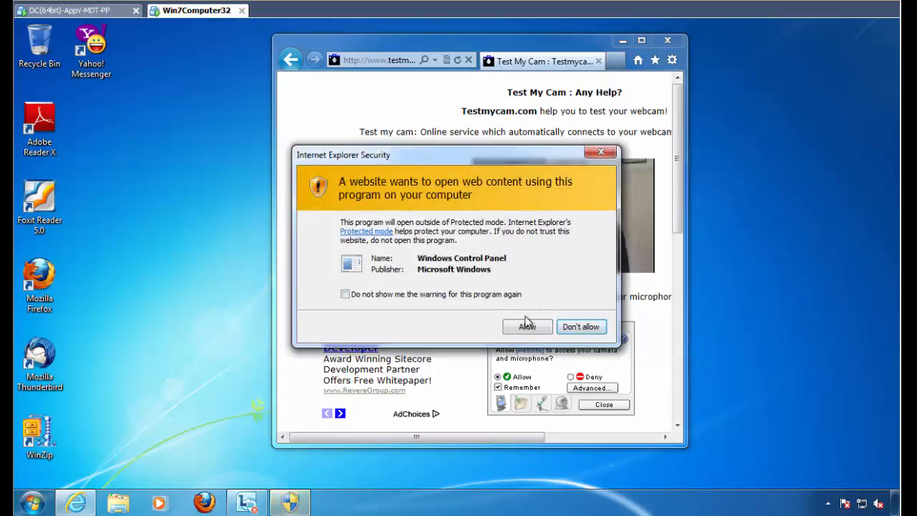
click(528, 327)
drag(311, 101, 446, 141)
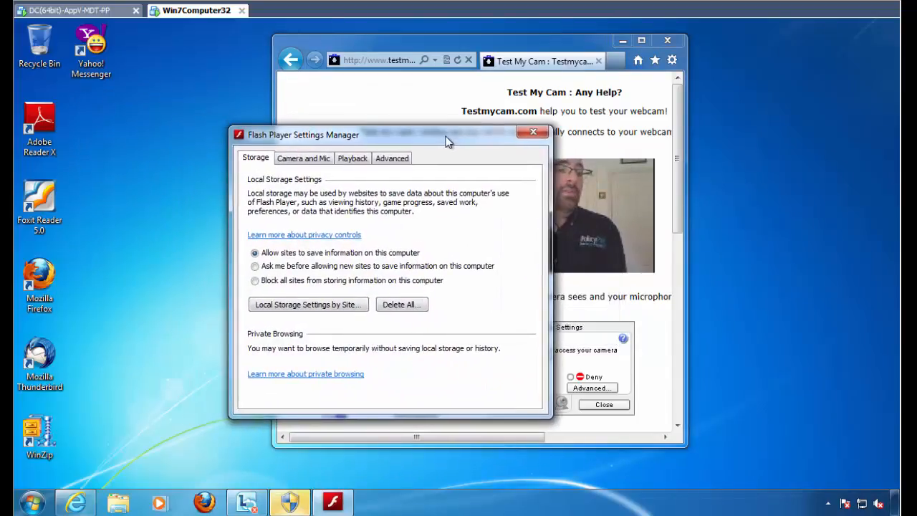
- Examine the Camera and Mic, Playback and Advanced options in the Flash Player Settings Manager
click(305, 158)
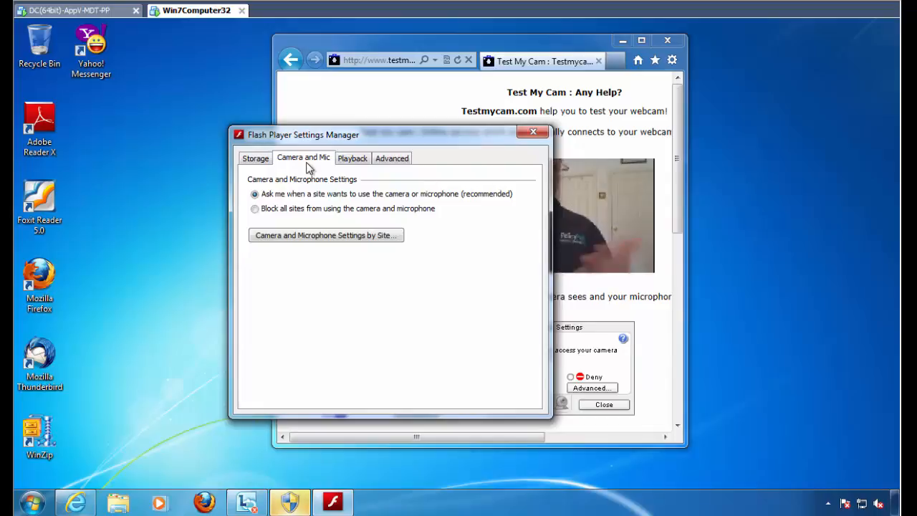
click(348, 163)
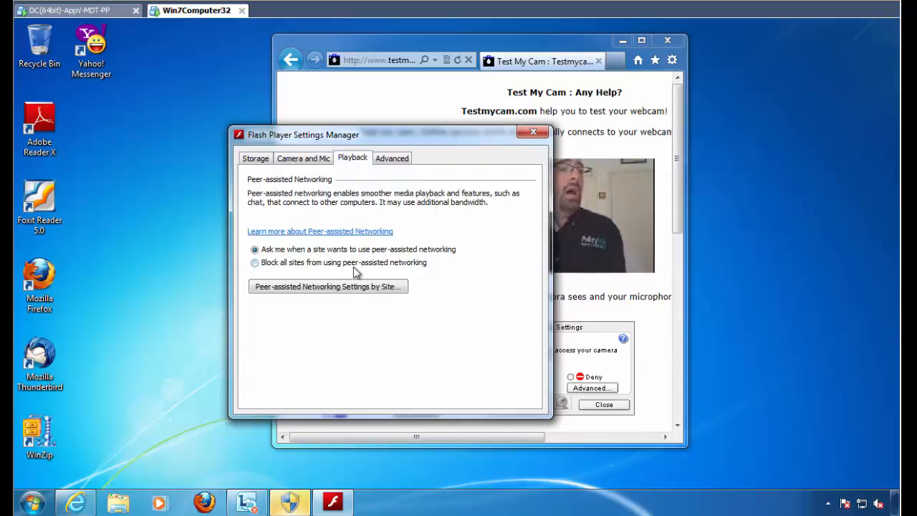
click(391, 160)
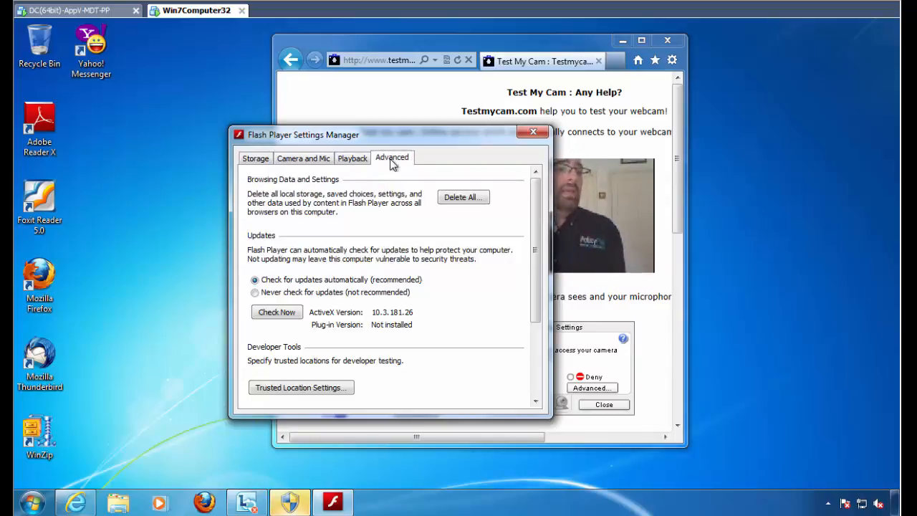
- Check for Flash Player updates, look over Adobe's version table, and return to the Test My Cam page
click(284, 315)
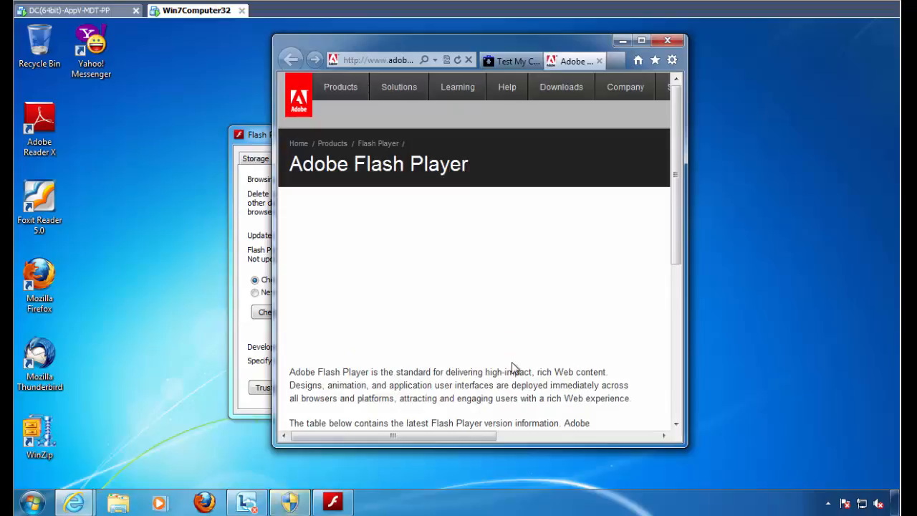
click(540, 439)
drag(539, 439, 391, 434)
scroll(392, 387, down, 3)
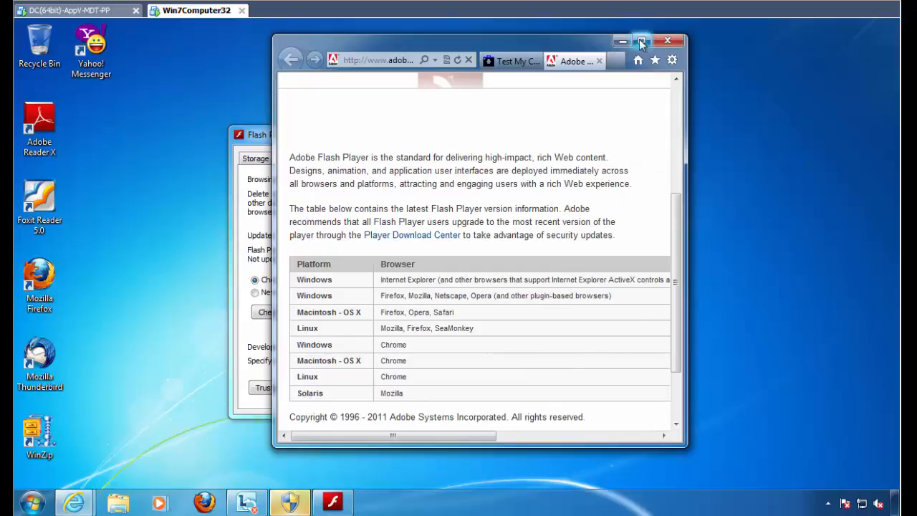
click(511, 61)
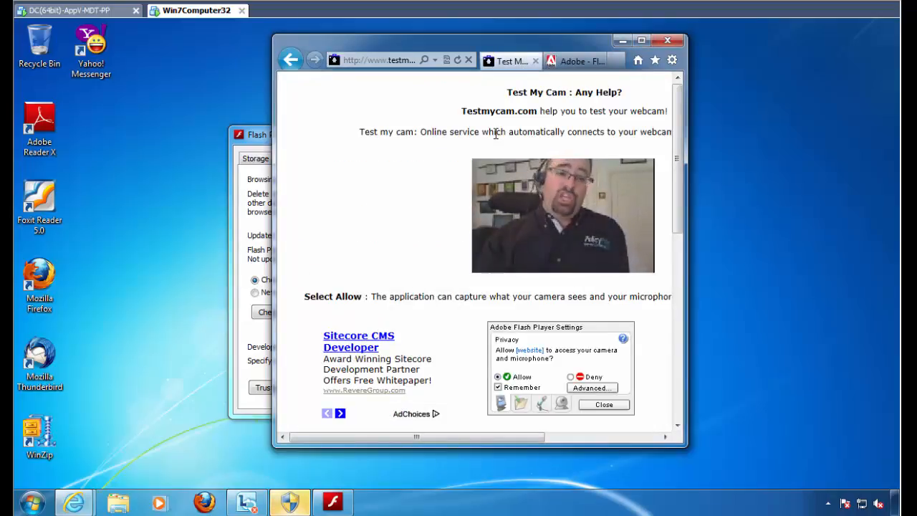
- Arrange the browser beside the Flash Player Settings Manager, review the rest of its Advanced options, and close the manager
drag(454, 47, 613, 79)
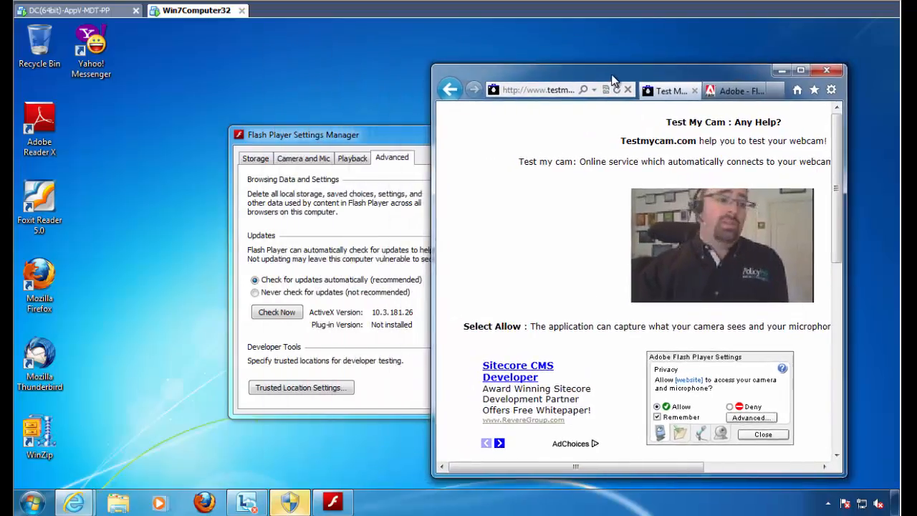
click(363, 129)
drag(363, 129, 332, 95)
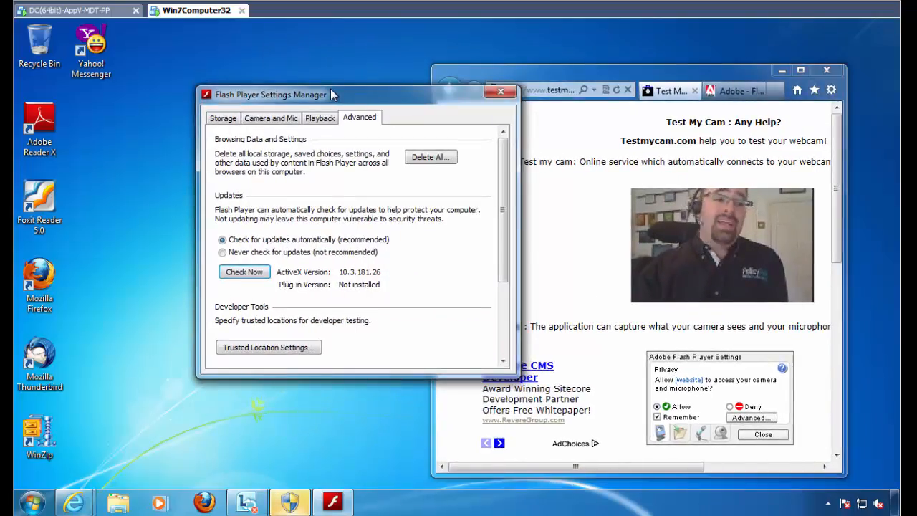
drag(504, 274, 501, 309)
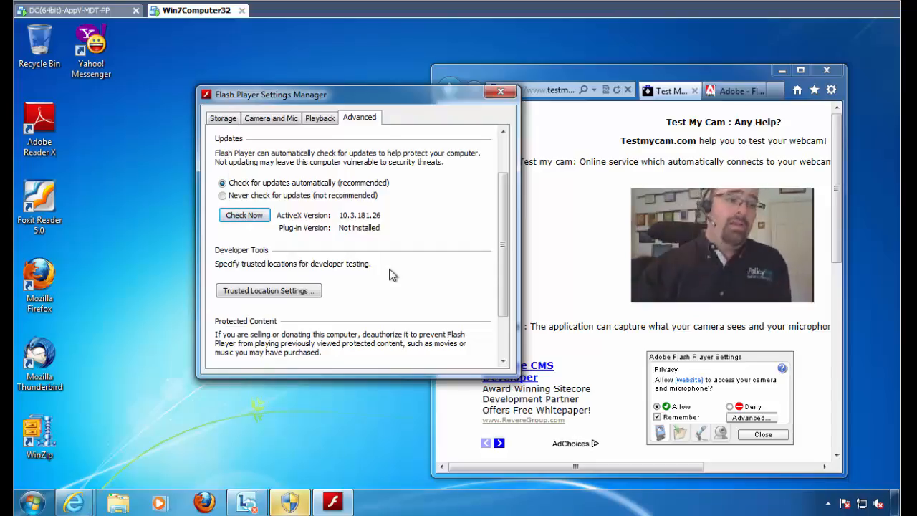
drag(504, 245, 506, 197)
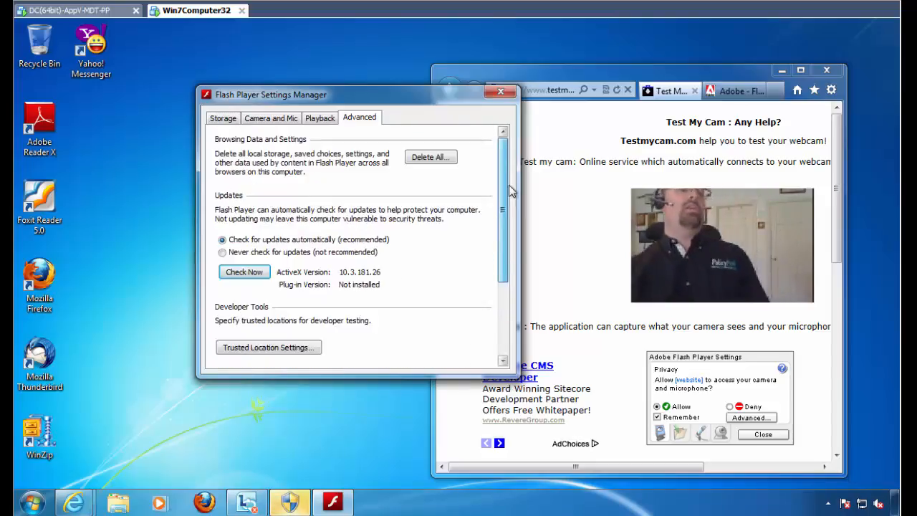
click(500, 92)
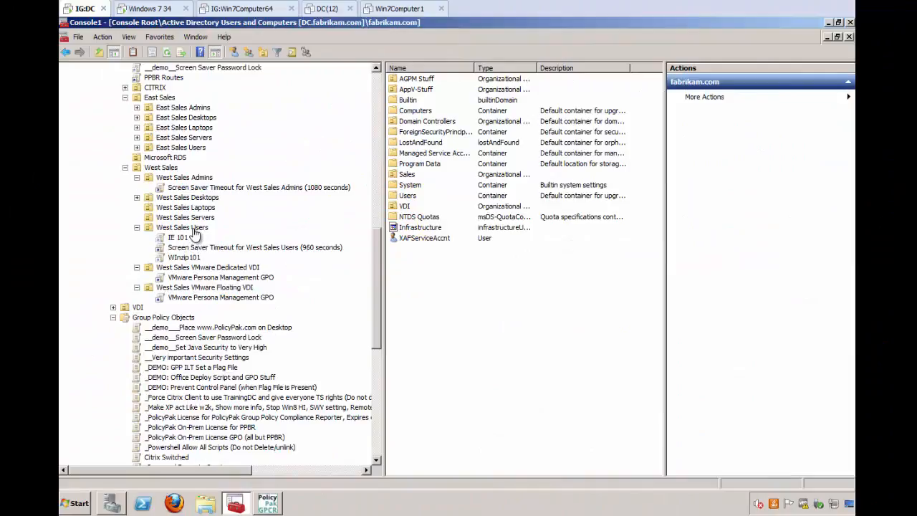
- Create a GPO named "Manage Flash using GP and PP" linked to the West Sales Users OU
right_click(193, 230)
click(219, 233)
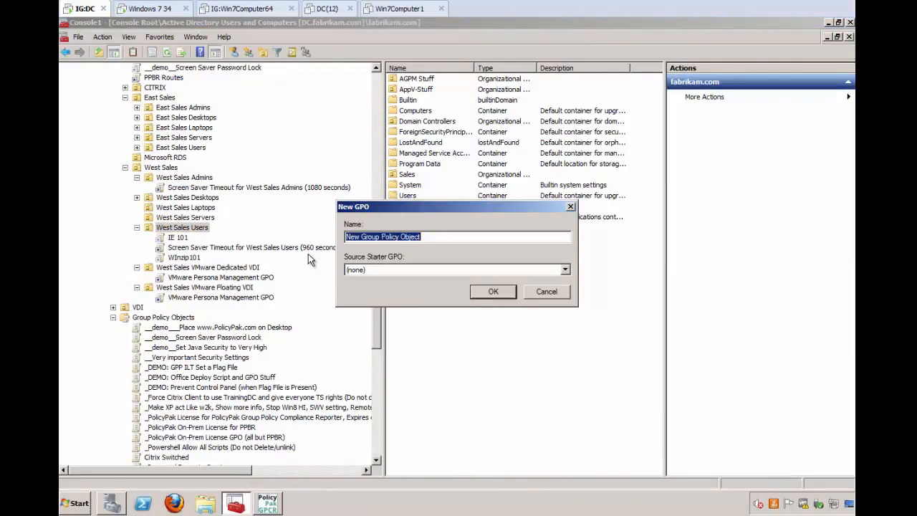
text(Manage Flash)
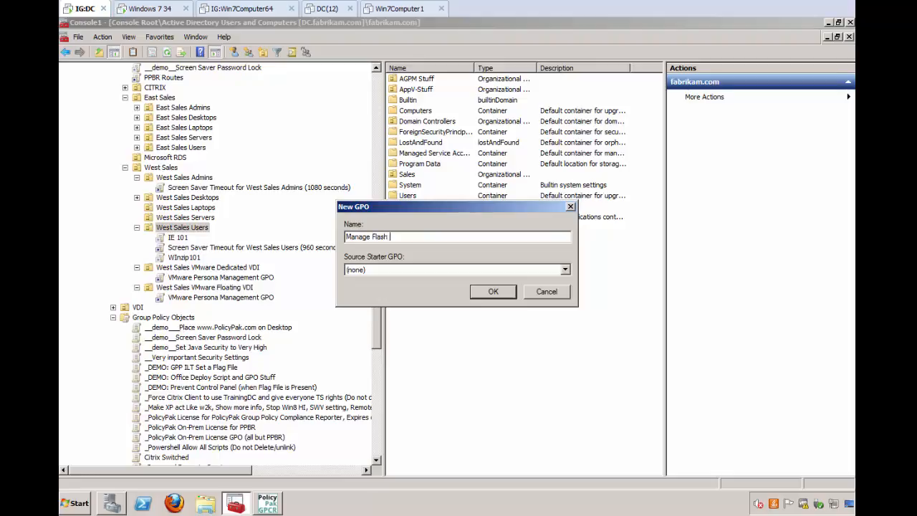
text( using GP and PP)
key(Return)
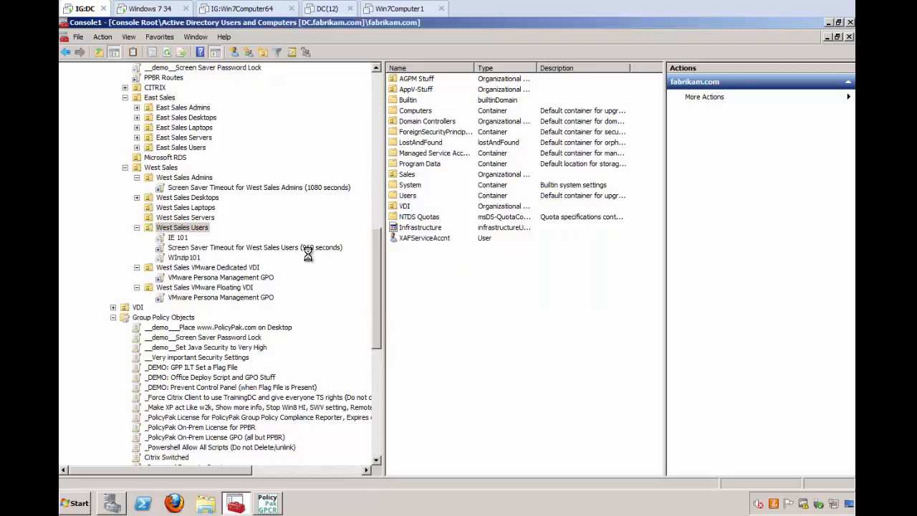
- Edit the "Manage Flash using GP and PP" GPO and open PolicyPak Application Settings Manager under User Configuration
right_click(238, 247)
click(252, 253)
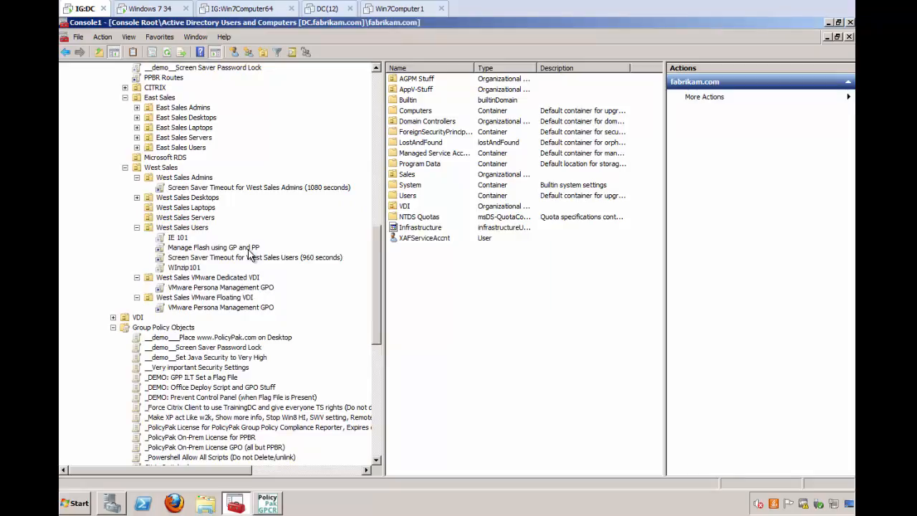
double_click(260, 70)
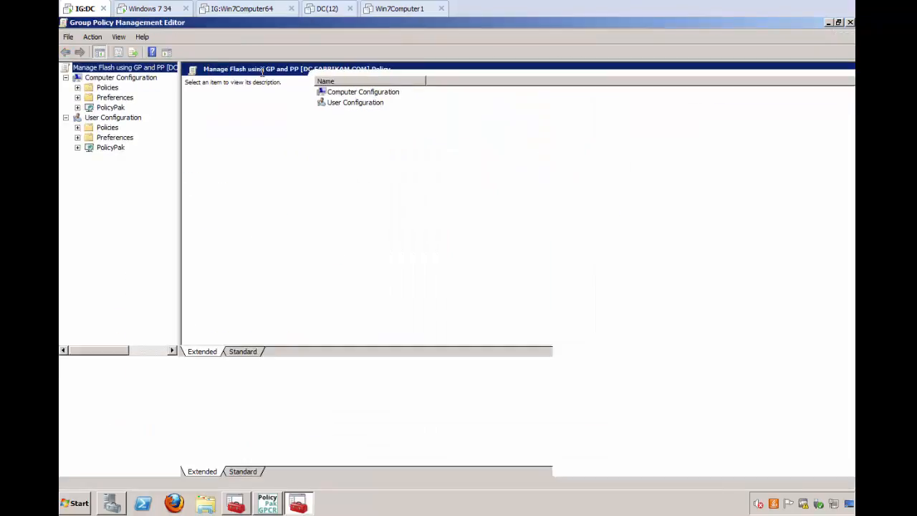
click(77, 148)
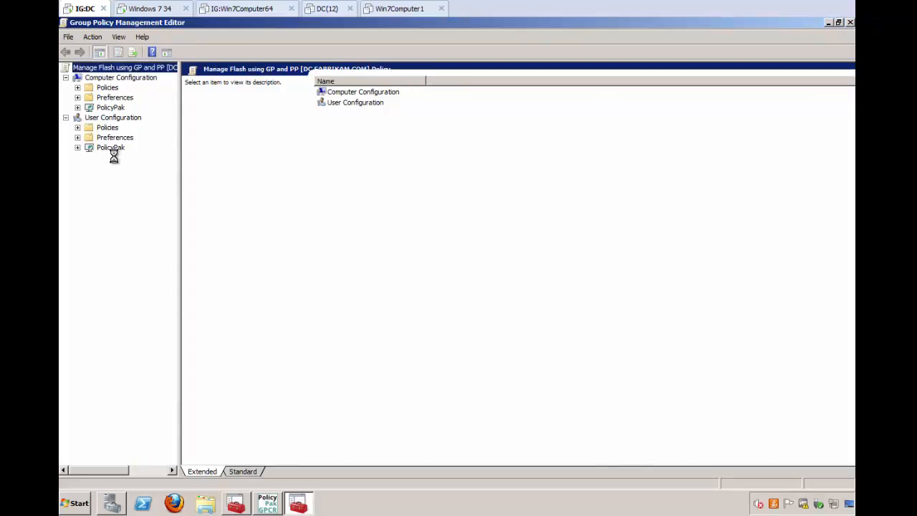
click(166, 159)
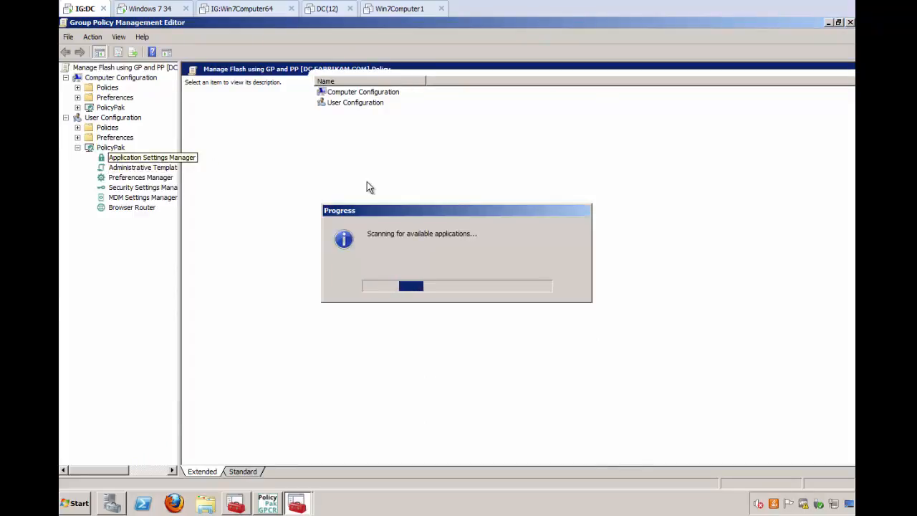
- Add the PolicyPak for Adobe Flash Player 17 and Later for 32 bit, and open its settings
right_click(341, 147)
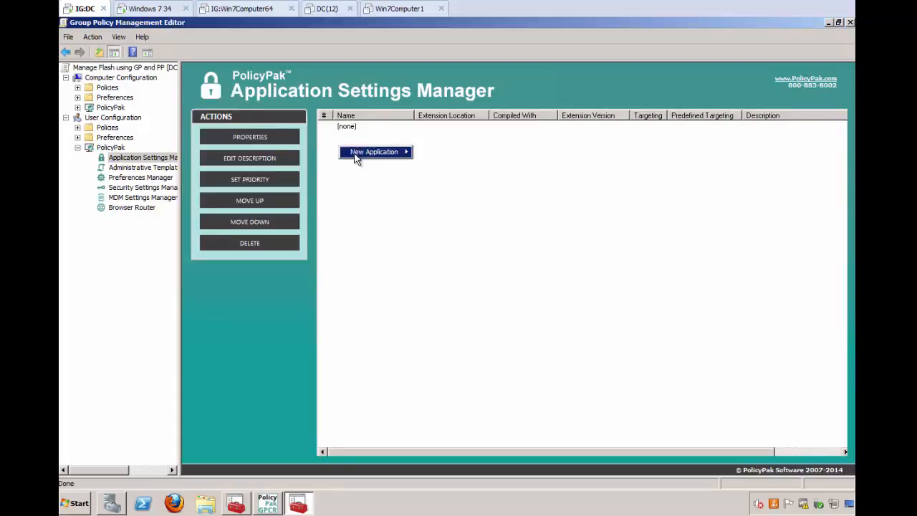
mouse_move(373, 152)
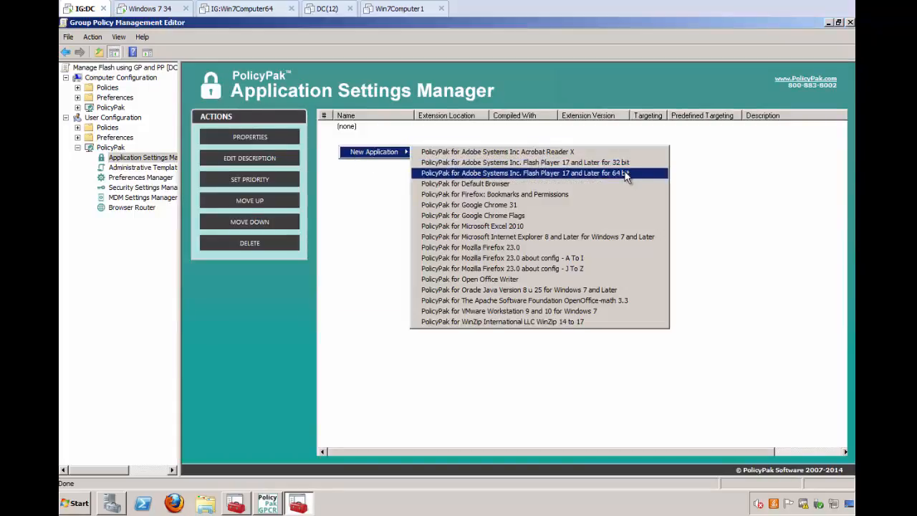
click(546, 162)
click(371, 129)
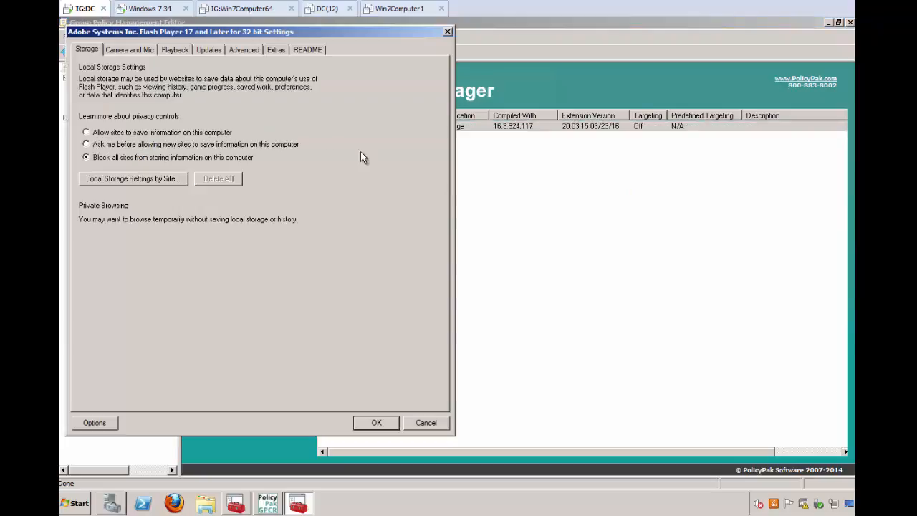
- Set local storage to ask before allowing new sites to save information, and open the Local Storage Settings by Site list
click(116, 147)
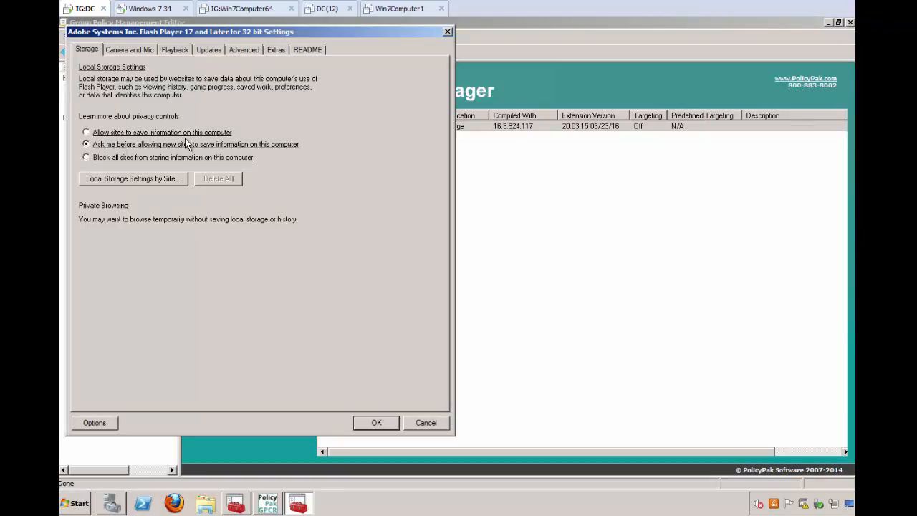
click(163, 178)
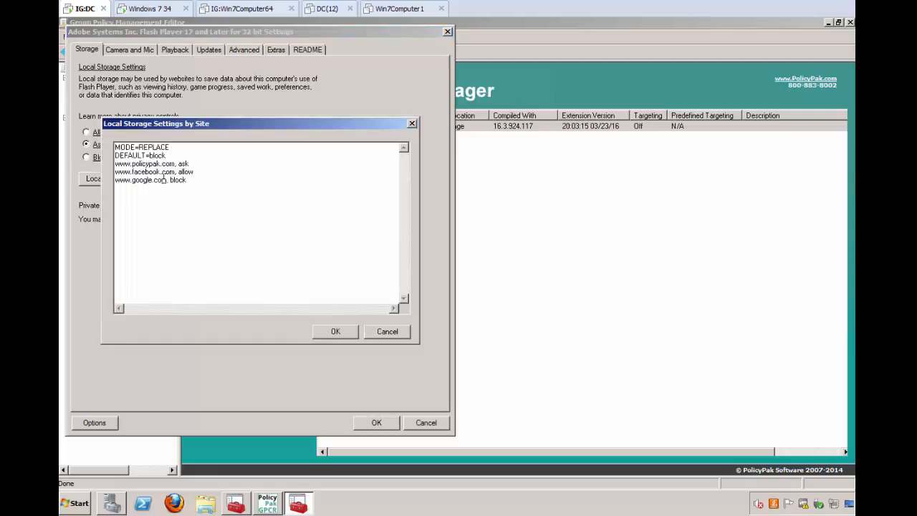
drag(193, 130, 245, 137)
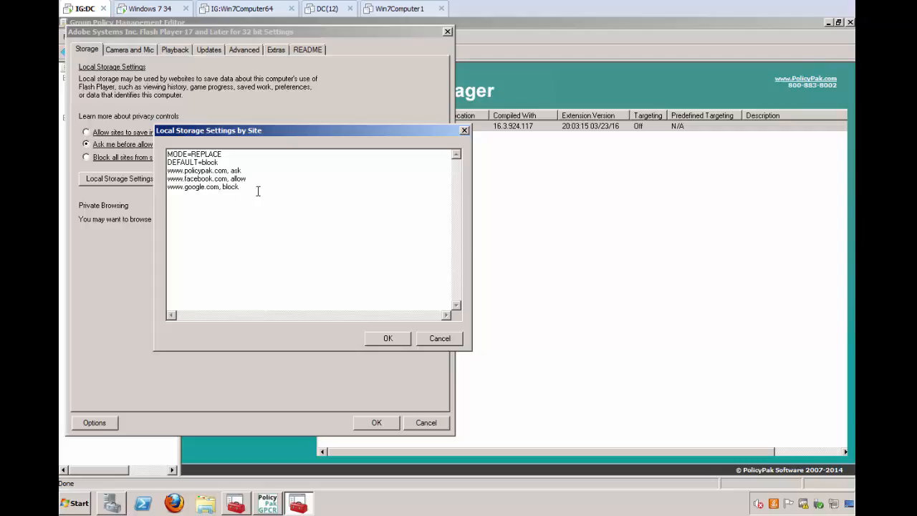
click(237, 157)
mouse_move(223, 162)
mouse_down()
mouse_move(169, 163)
mouse_move(223, 163)
mouse_up()
double_click(208, 154)
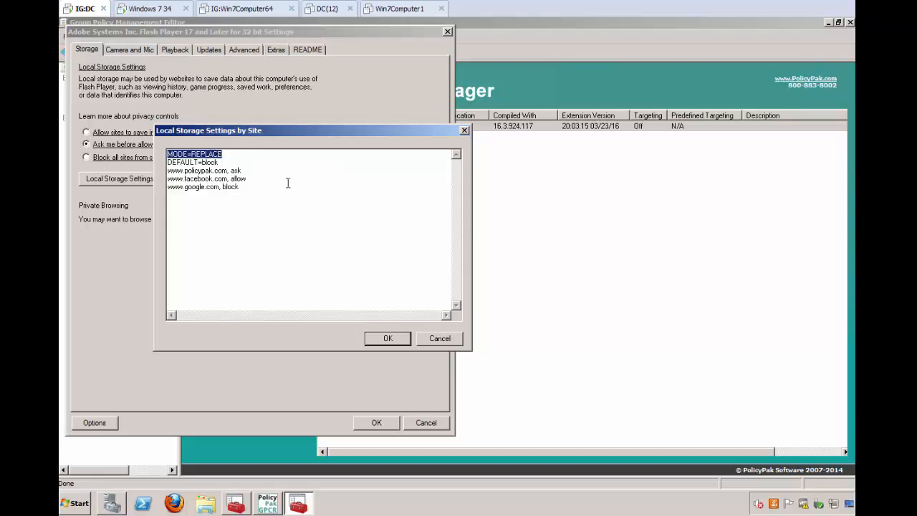
click(240, 155)
key(BackSpace)
key(BackSpace)
key(BackSpace)
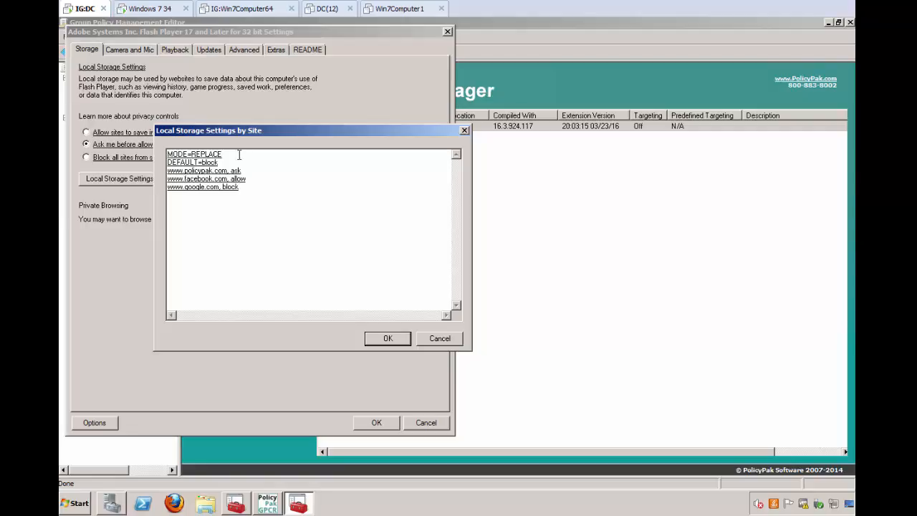
click(385, 338)
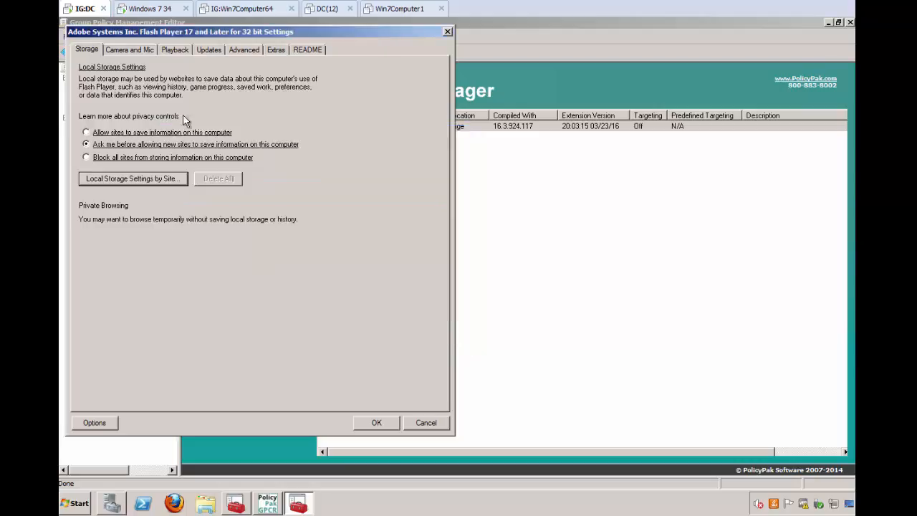
click(136, 50)
click(109, 81)
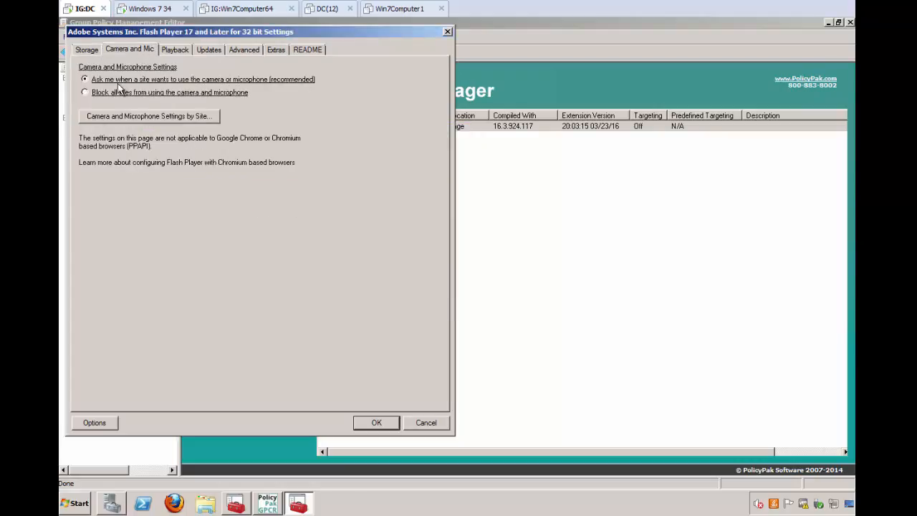
click(176, 116)
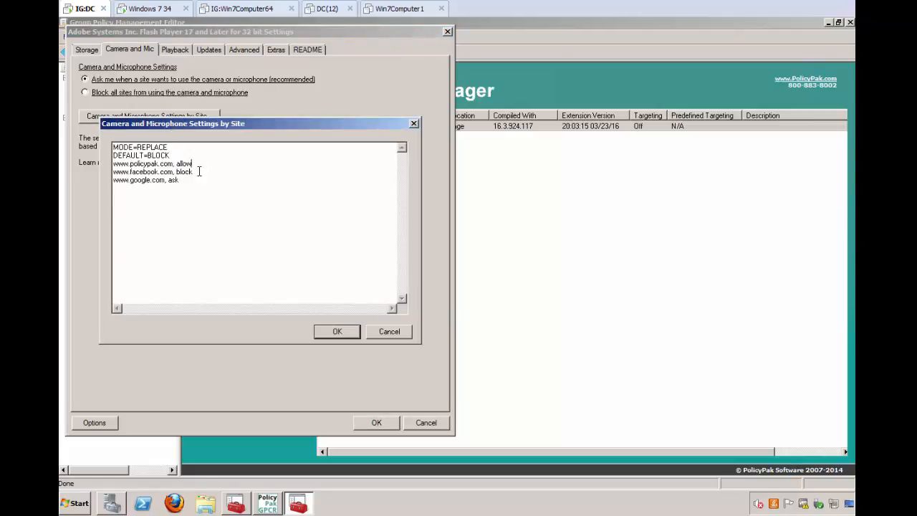
click(217, 190)
key(Return)
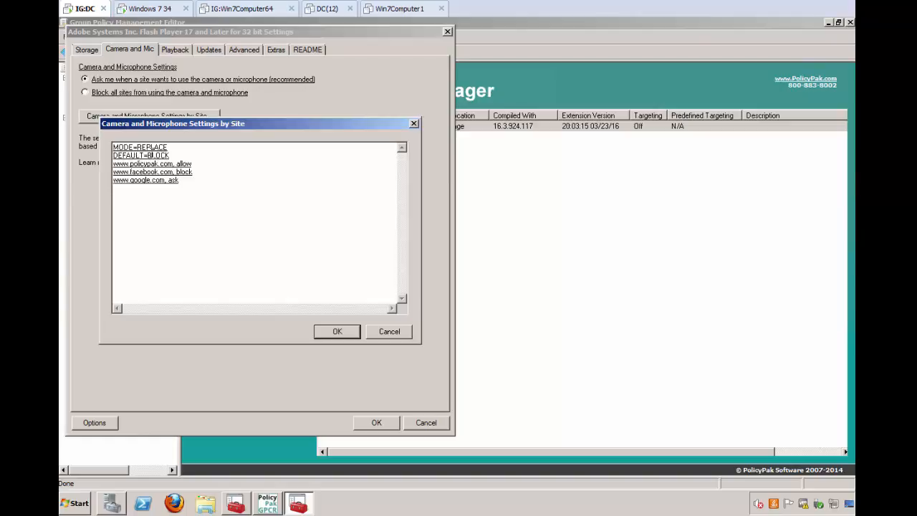
double_click(151, 147)
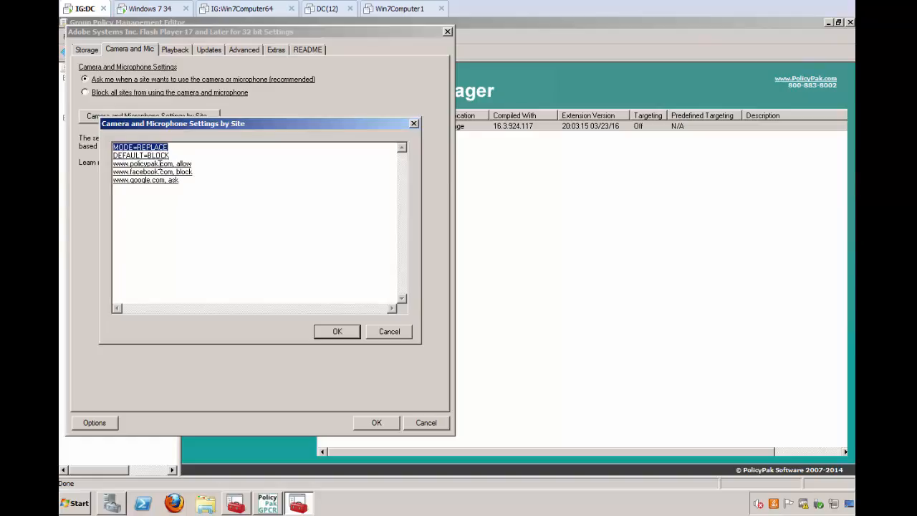
click(335, 333)
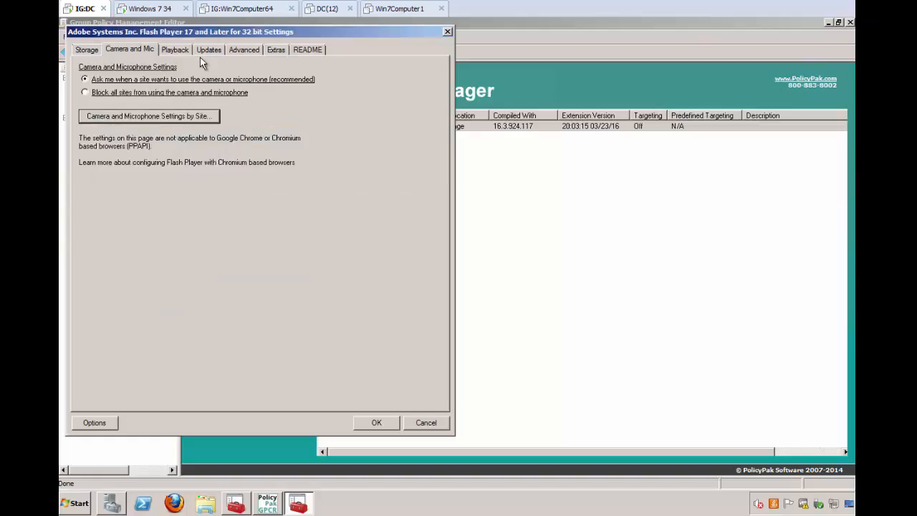
- Set Flash Player updates to never check, and disable the Check Now control in the target application
click(179, 54)
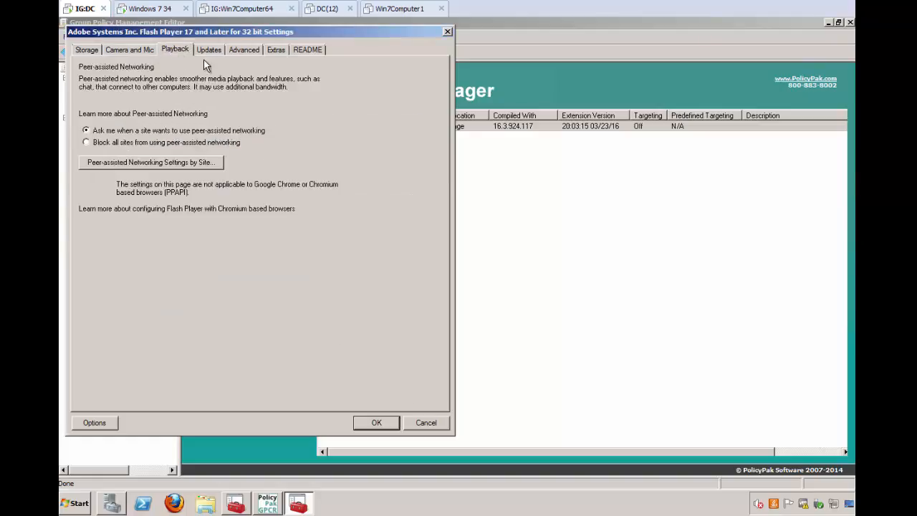
click(209, 53)
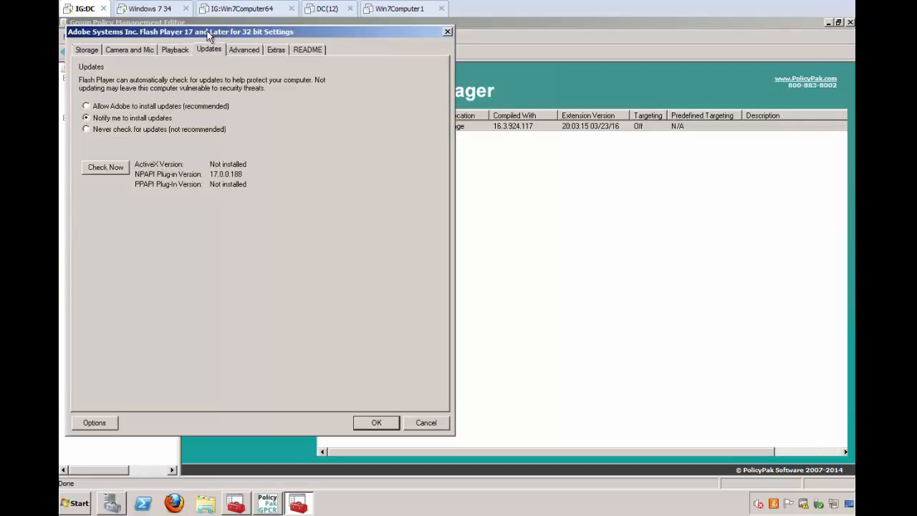
click(127, 130)
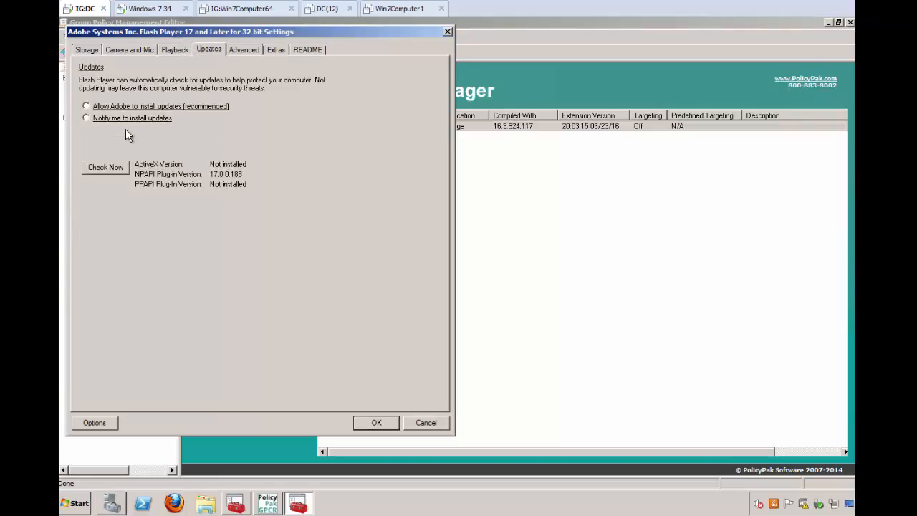
right_click(109, 168)
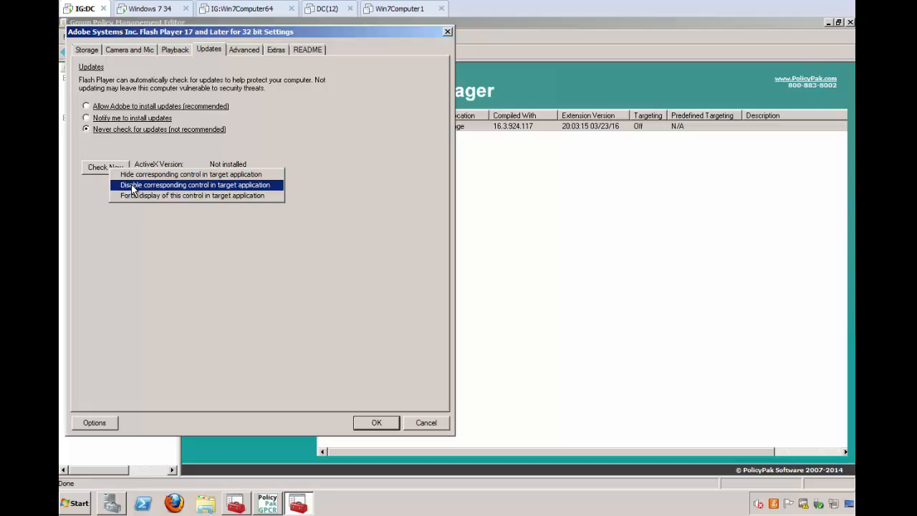
click(133, 185)
- Examine the Trusted Location Settings list and the extra Flash Player options such as AllowUserLocalTrust
click(245, 50)
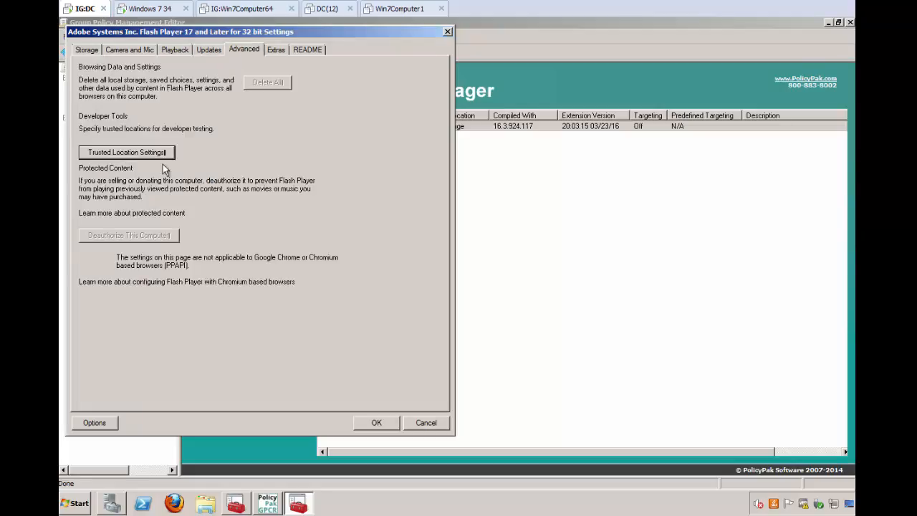
click(148, 153)
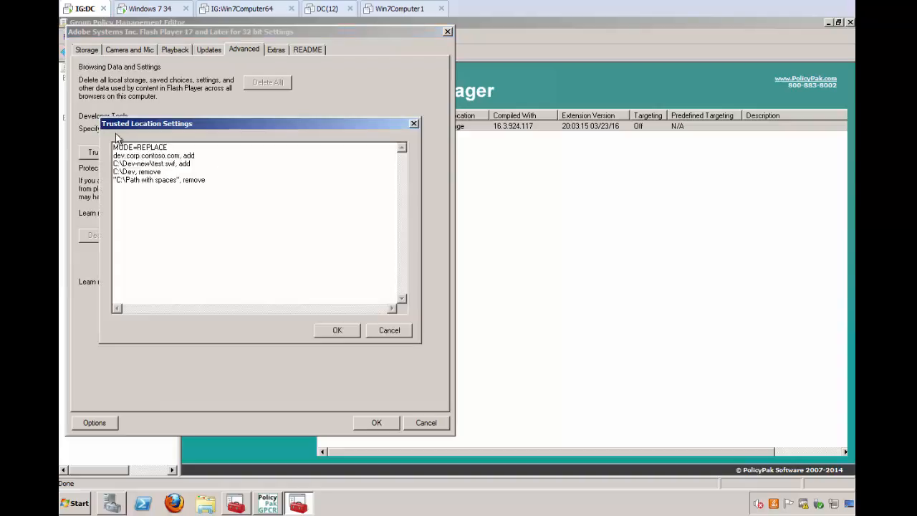
drag(152, 128, 187, 167)
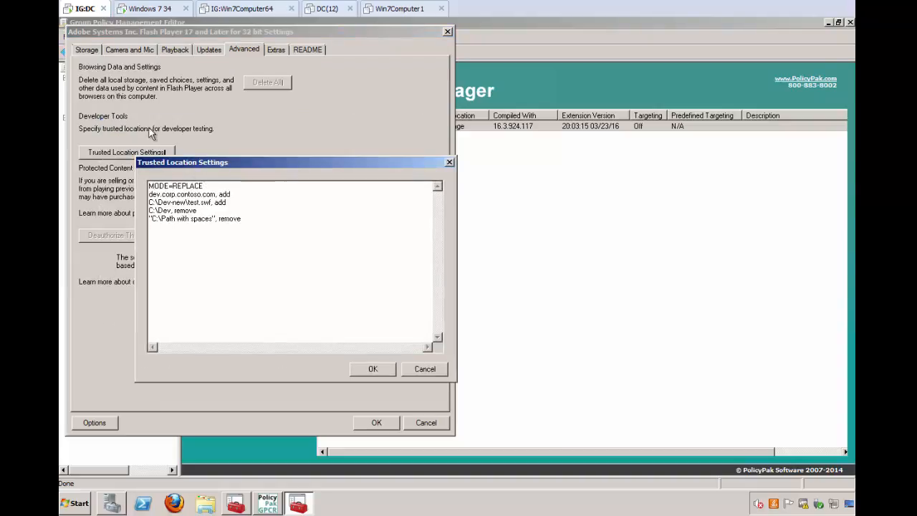
click(449, 162)
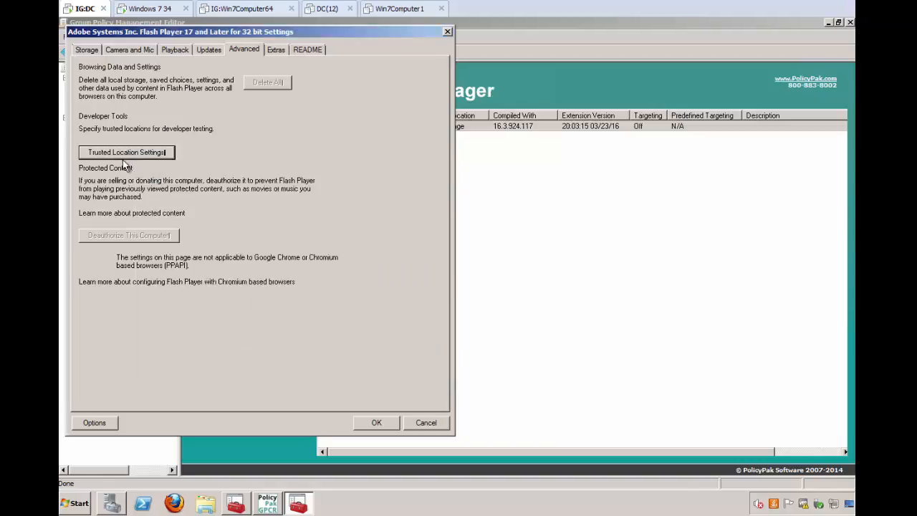
click(275, 50)
drag(381, 101, 383, 82)
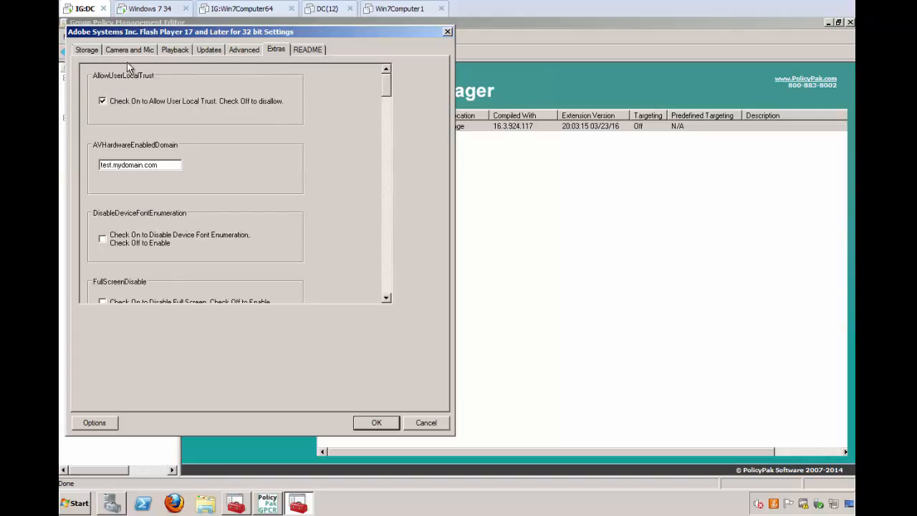
- Review the storage, camera and peer-assisted networking settings by site, and save the Flash Player policy settings
click(89, 50)
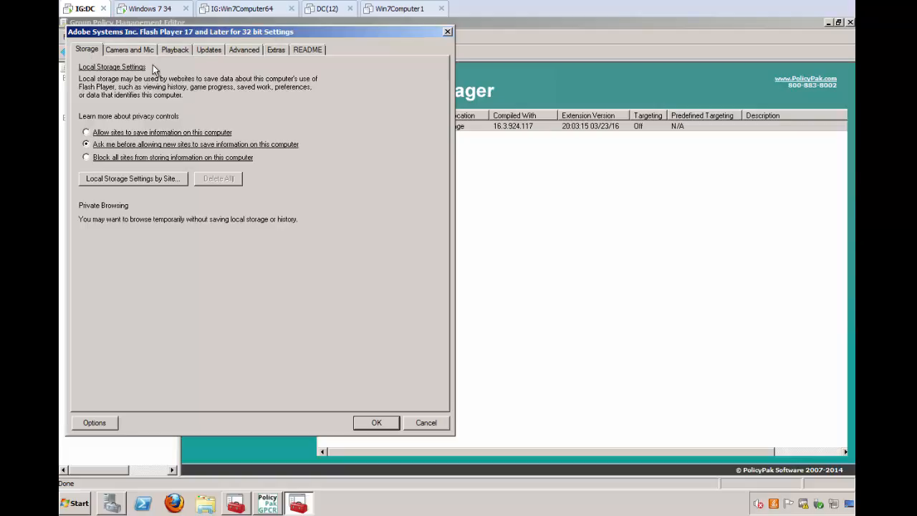
click(137, 51)
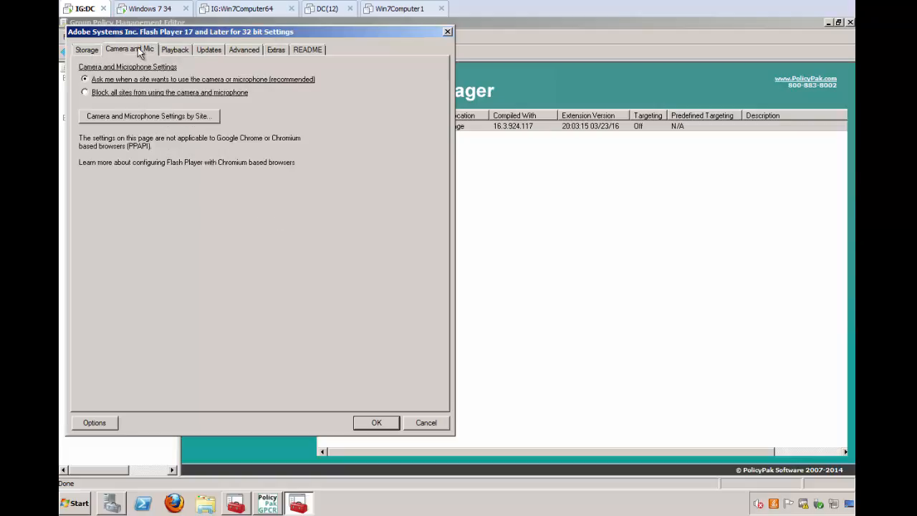
click(175, 51)
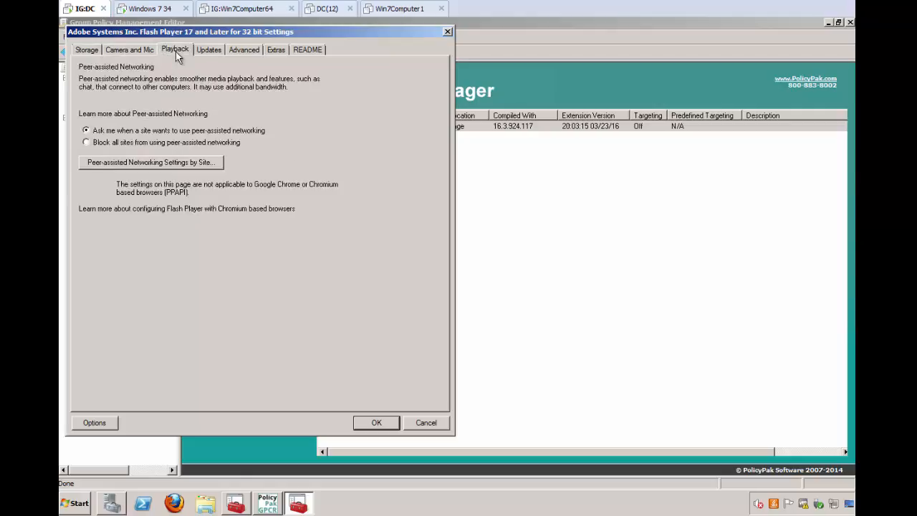
click(180, 163)
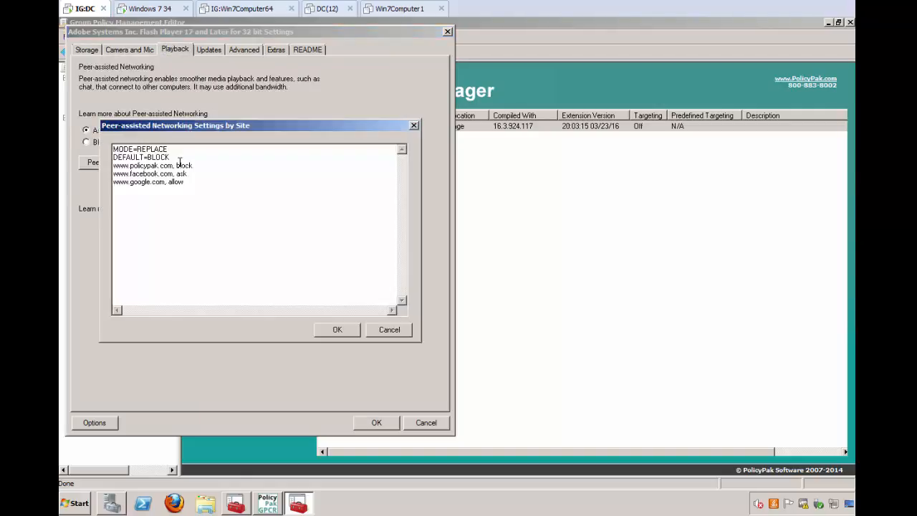
click(337, 330)
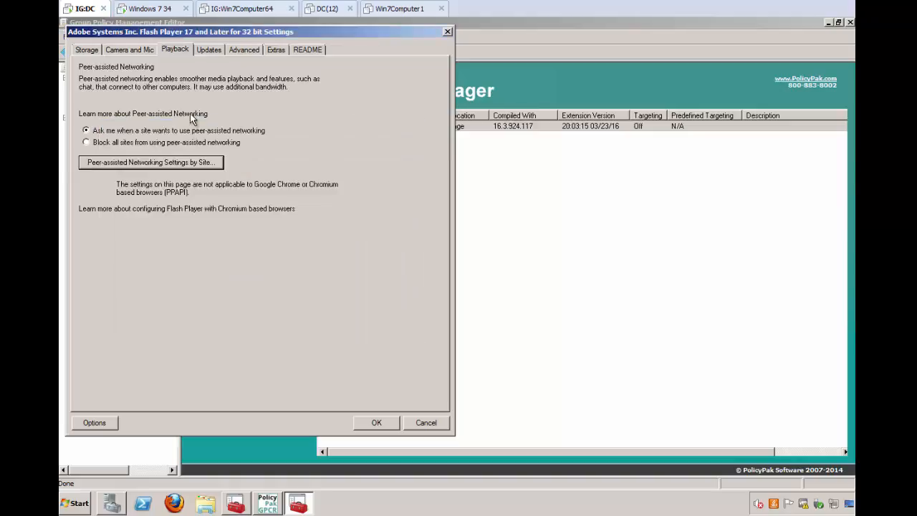
click(375, 422)
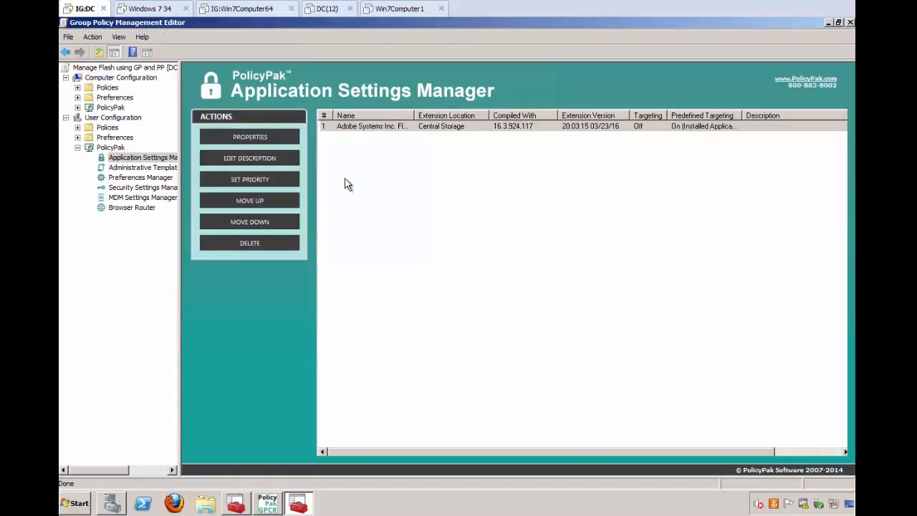
- Switch to the Windows 7 34 machine and refresh Group Policy with gpupdate in a command prompt
click(138, 10)
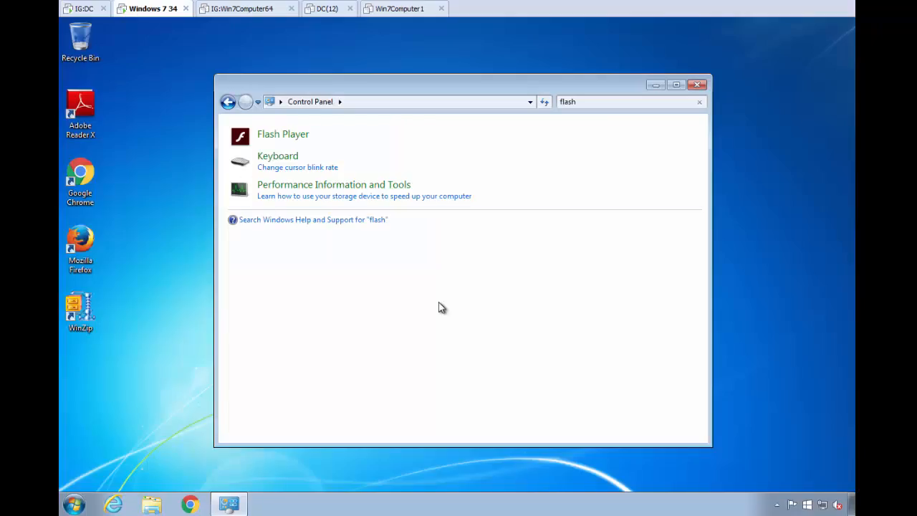
key(super)
text(cm)
key(Return)
text(gpupdate)
key(Return)
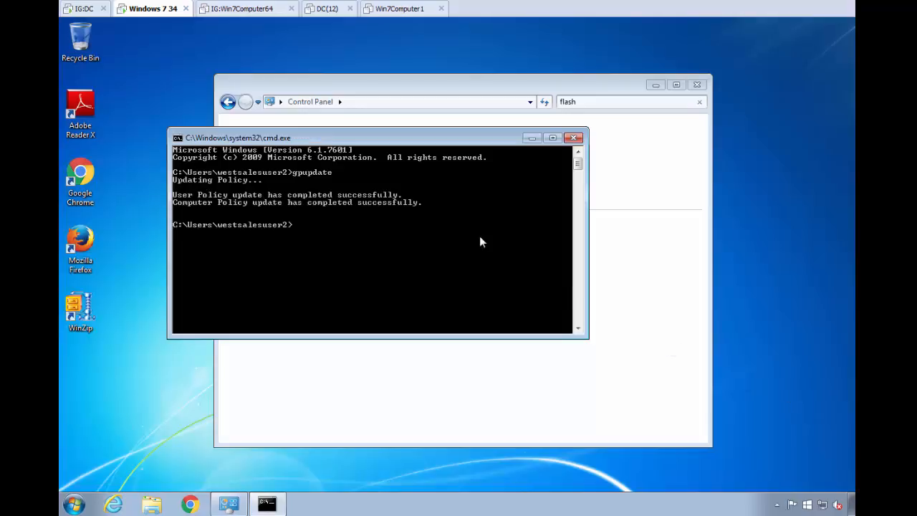
click(574, 138)
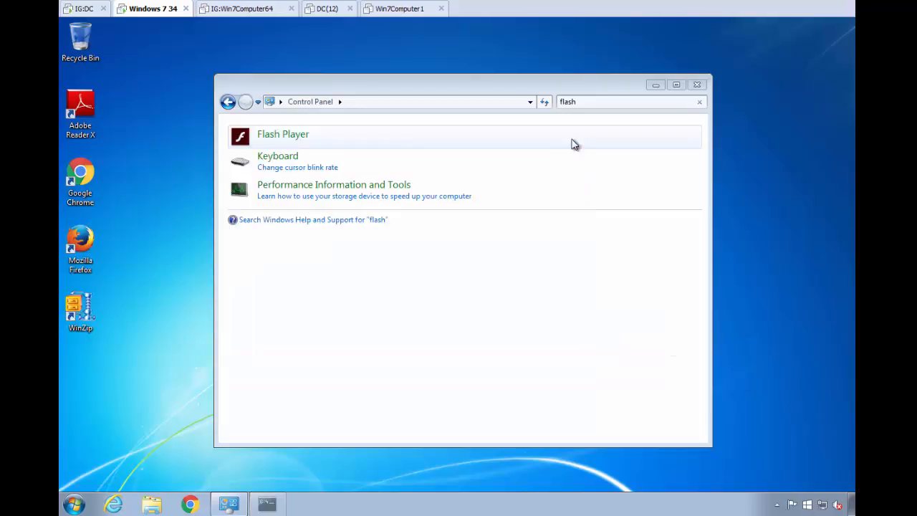
- Open Flash Player's settings on the client and check its storage option and Local Storage Settings by Site list
click(307, 145)
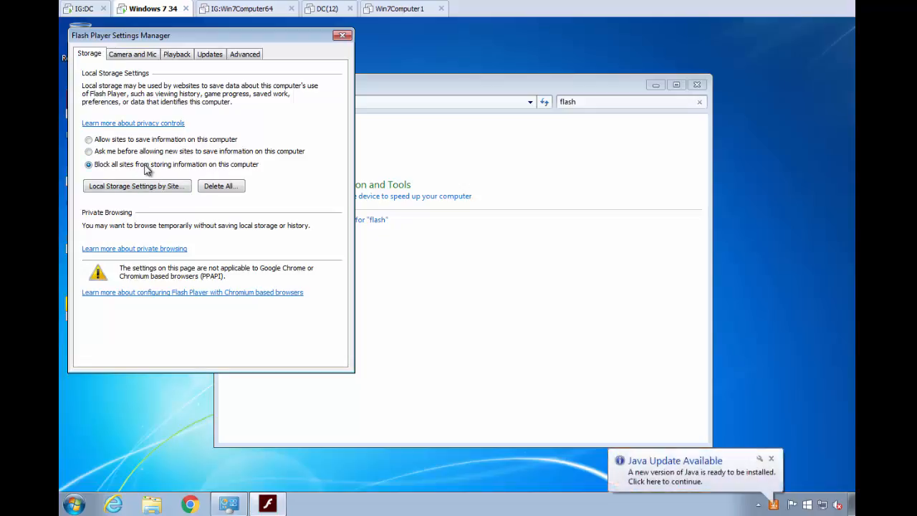
click(160, 188)
drag(198, 51, 258, 129)
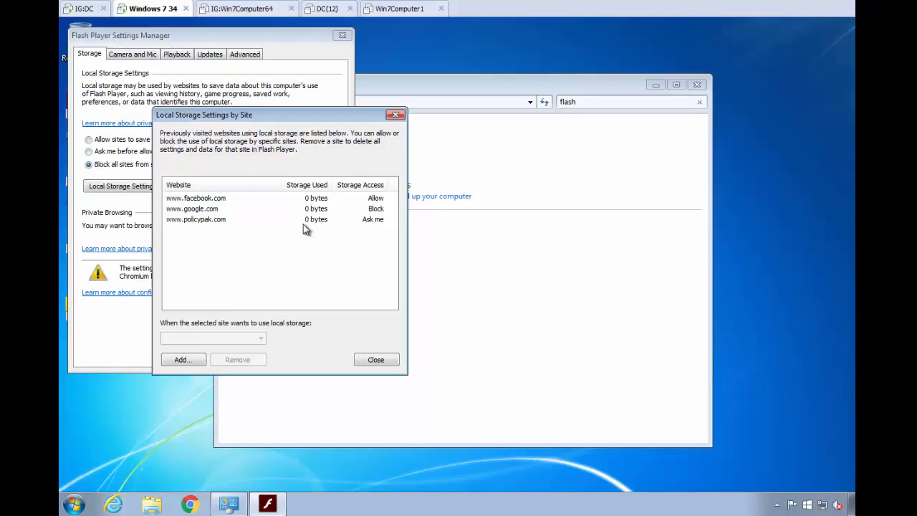
click(396, 114)
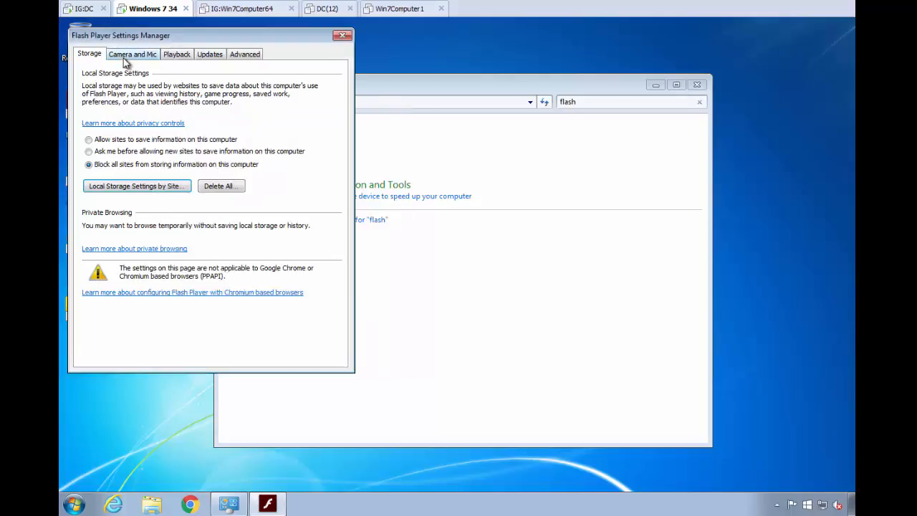
- Check the client's camera and microphone option and its Camera and Microphone Settings by Site list
click(132, 55)
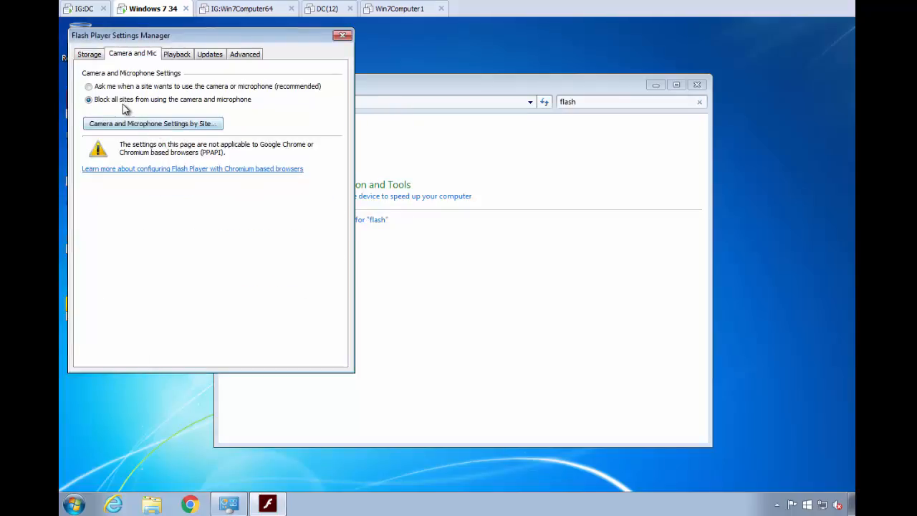
click(131, 125)
drag(190, 54, 320, 100)
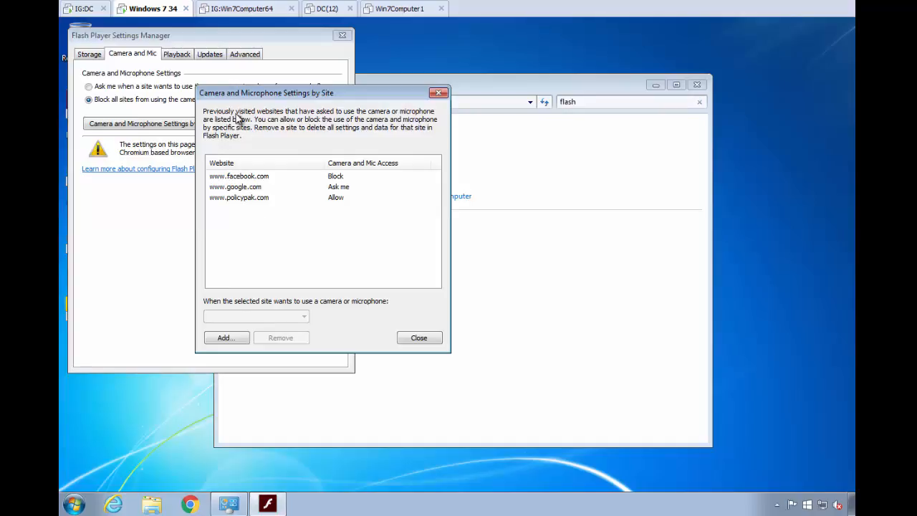
click(438, 92)
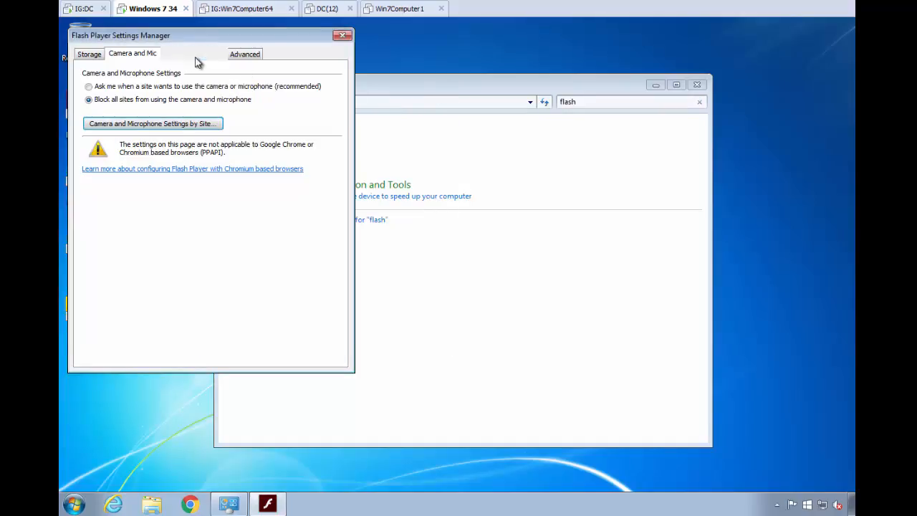
- Check the client's Flash Player update settings and Check Now control, and recheck the storage and camera options
click(207, 56)
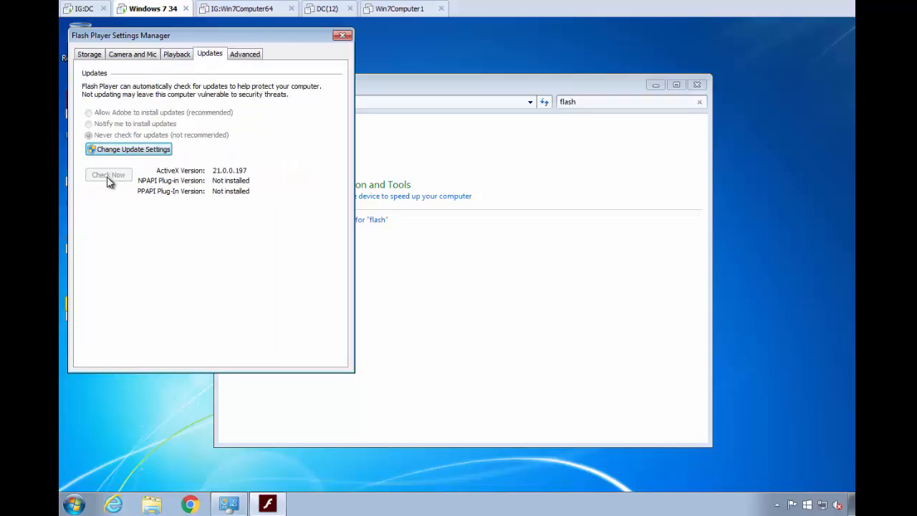
click(94, 57)
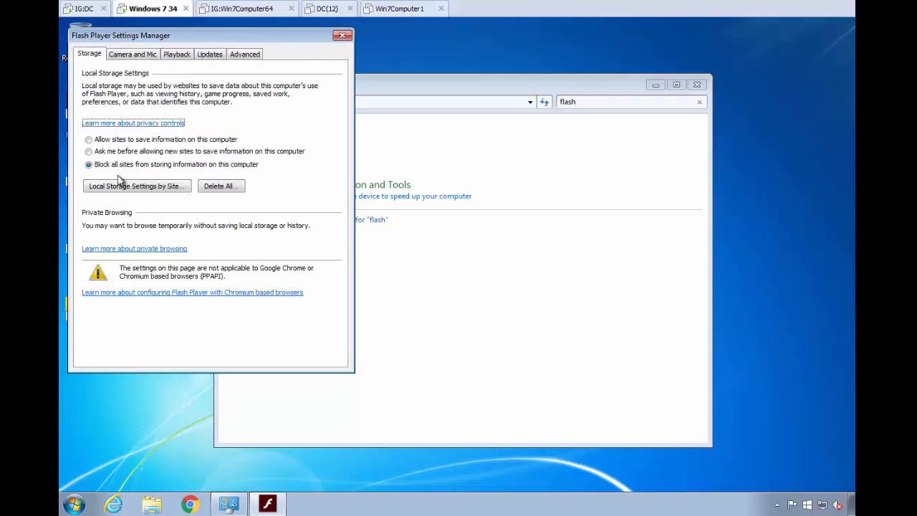
click(128, 57)
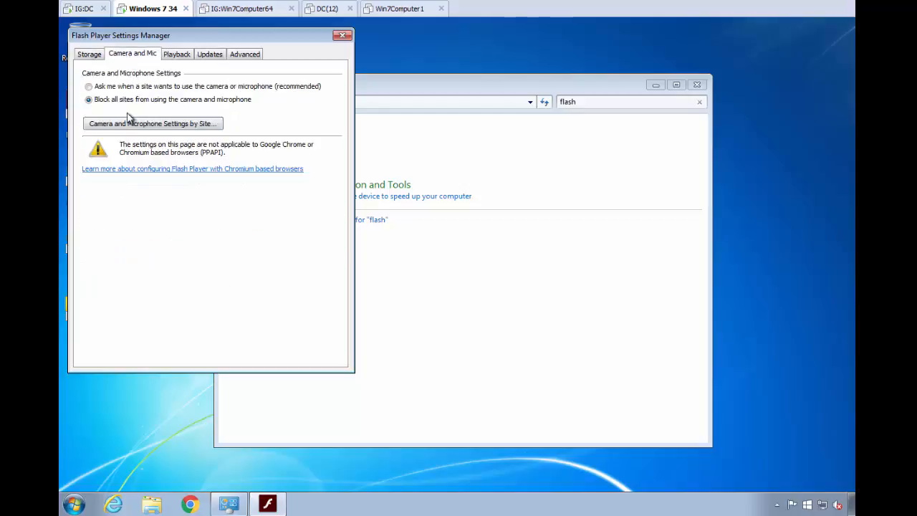
- Back on the IG:DC machine, set the Flash Player policy to disable the Local Storage Settings by Site control in the target application
click(343, 37)
click(84, 8)
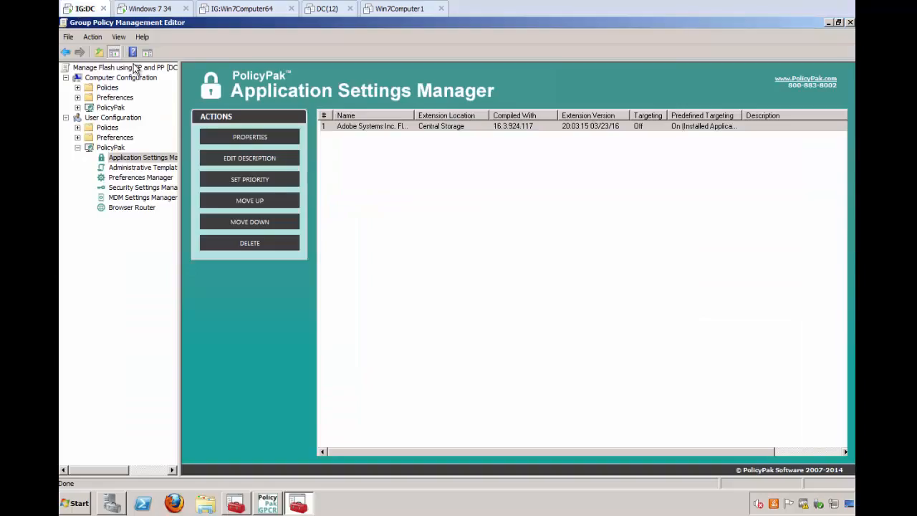
click(357, 127)
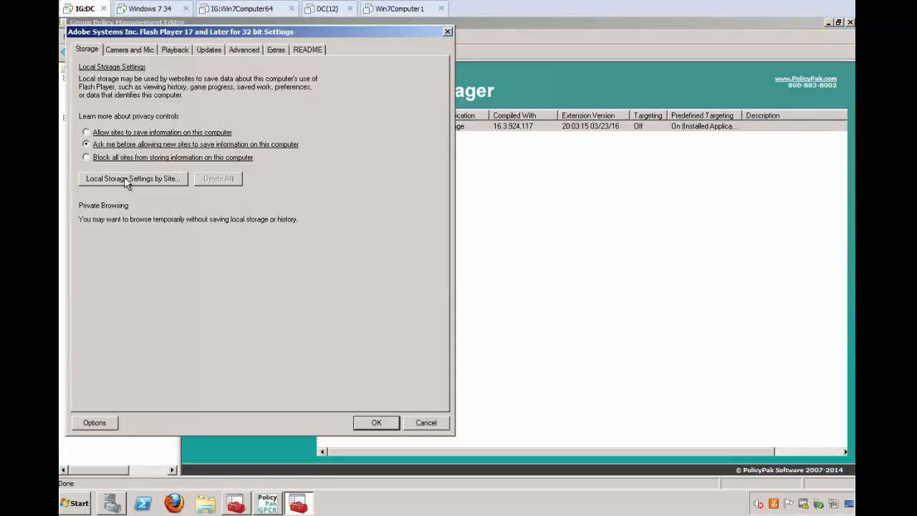
right_click(125, 179)
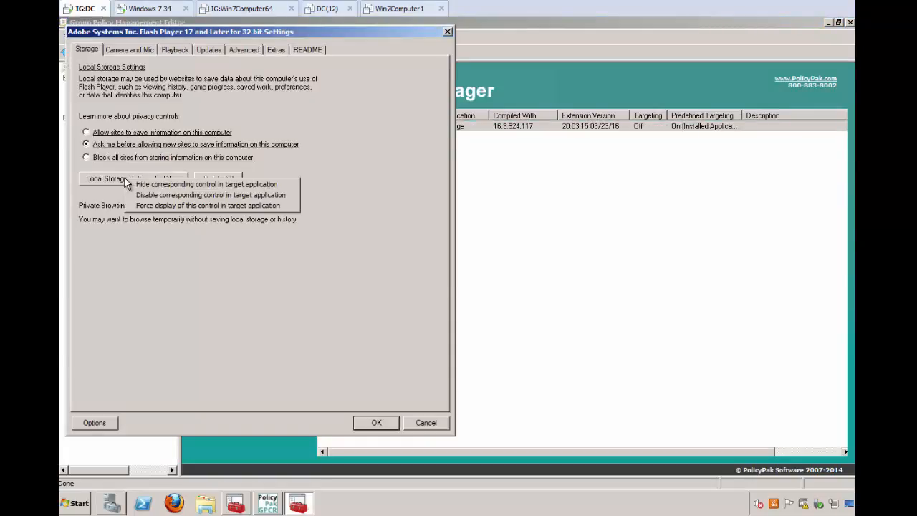
click(144, 196)
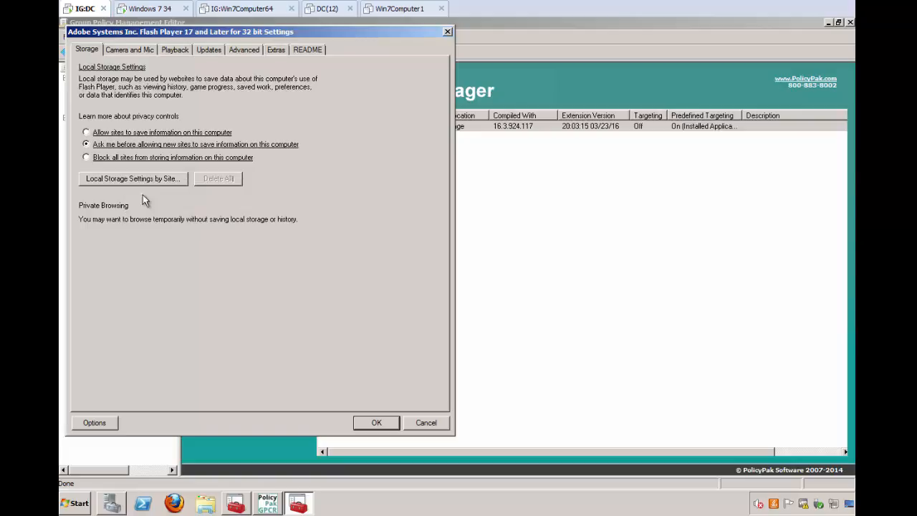
- Disable the Camera and Microphone Settings by Site control in the target application and save the Flash Player policy settings
click(128, 50)
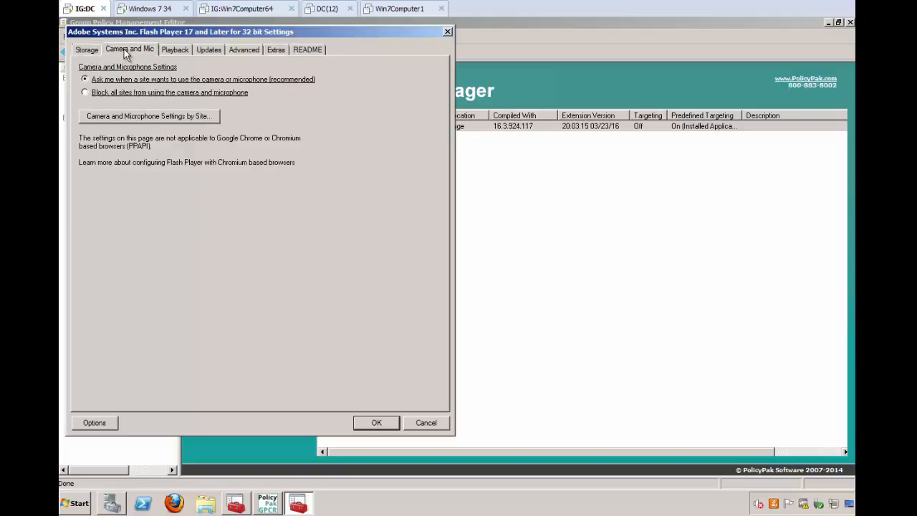
right_click(143, 121)
click(154, 132)
click(362, 423)
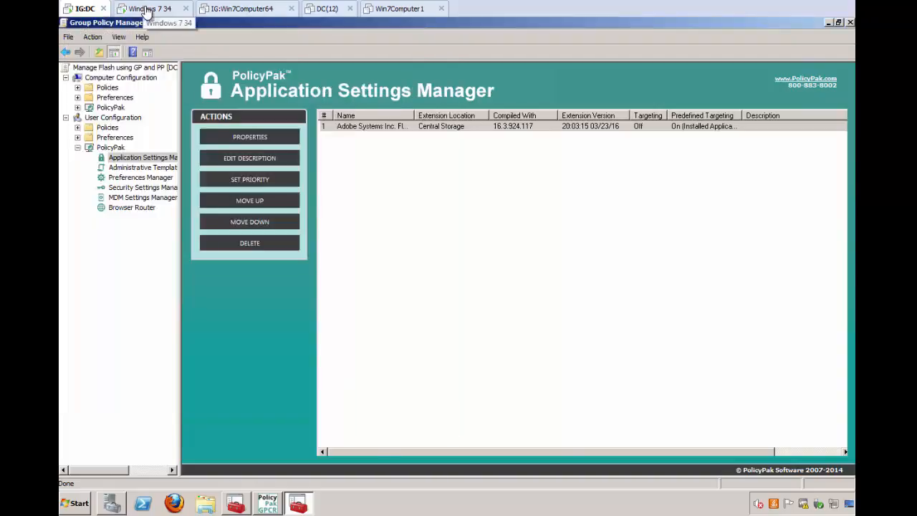
- Return to the Windows 7 34 machine, run gpupdate in a new command prompt, and close it once the policy update finishes
click(150, 9)
key(super)
text(cmd)
key(Return)
text(gpupdate)
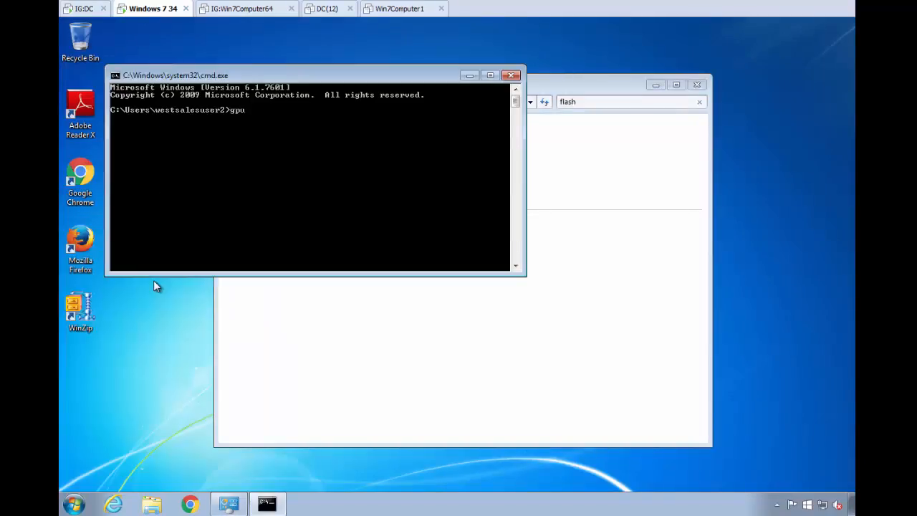
key(Return)
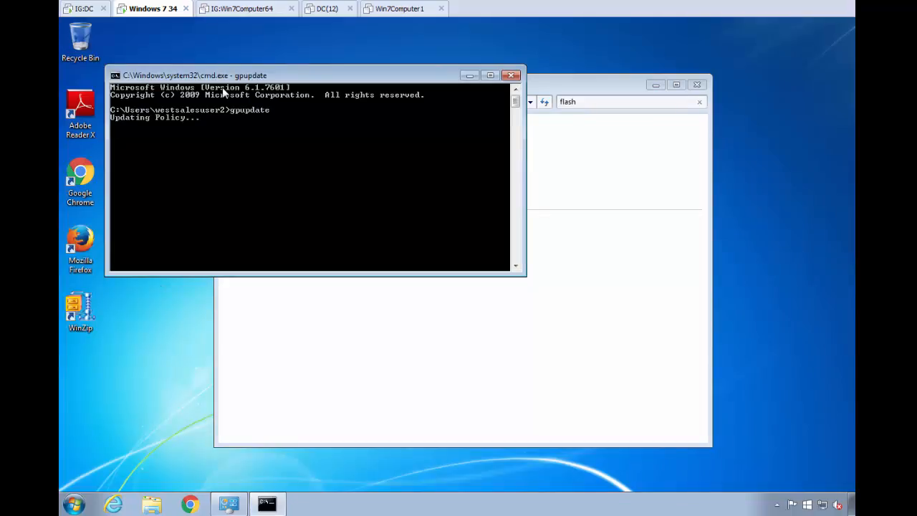
drag(226, 81, 316, 219)
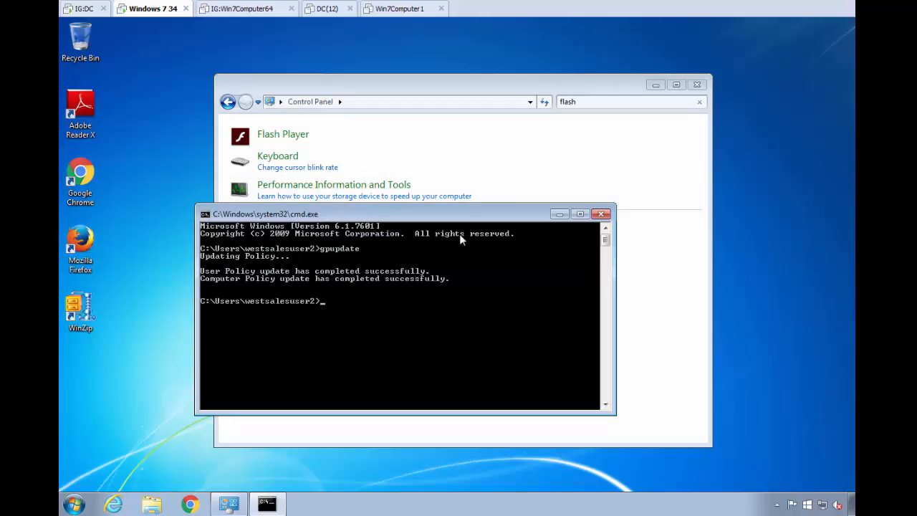
click(602, 214)
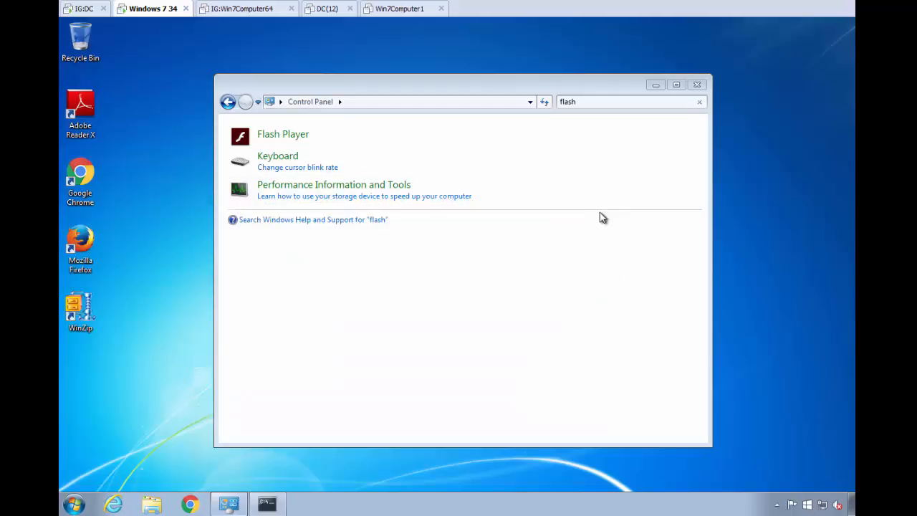
- Reopen the client's Flash Player settings and check whether the by-site controls for local storage and for camera and microphone are disabled
click(289, 141)
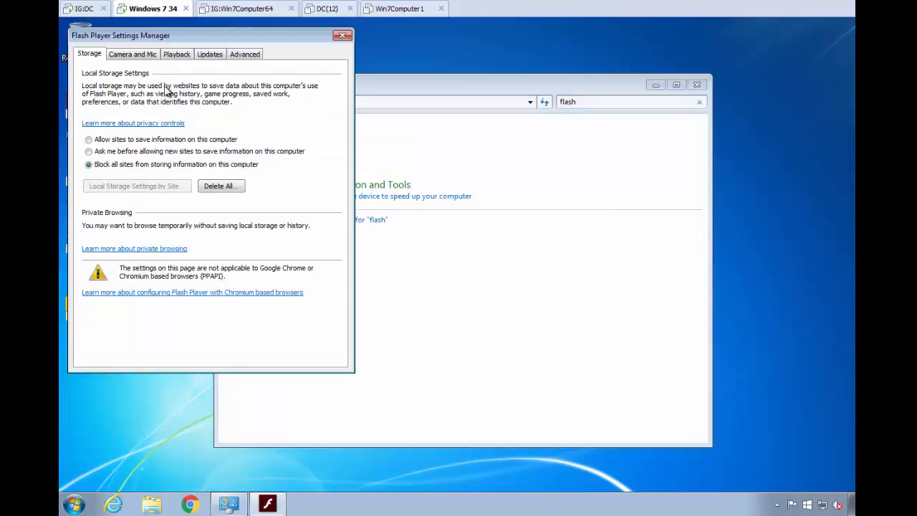
click(141, 57)
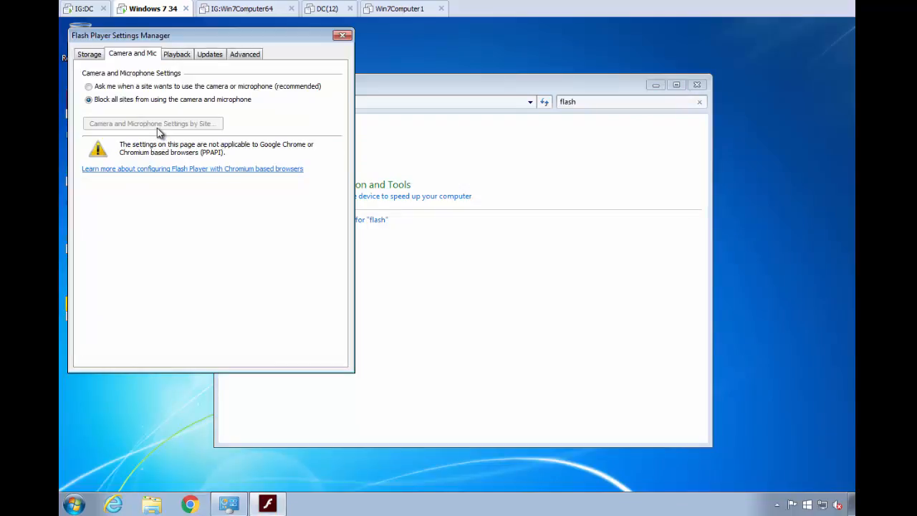